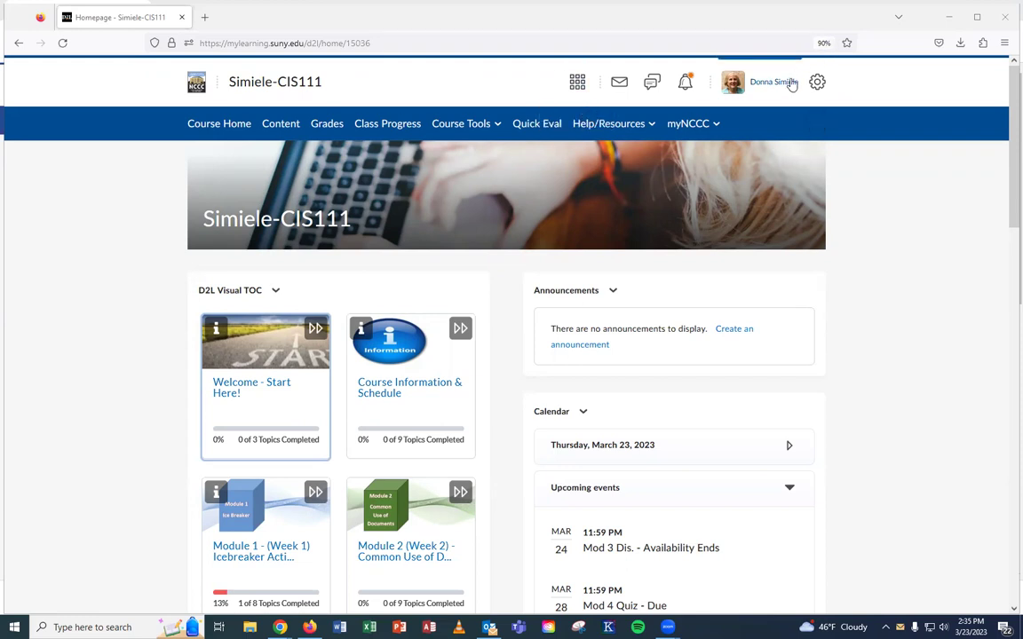
Open the course grade book and scroll across the discussion, project and quiz score columns.
click(329, 126)
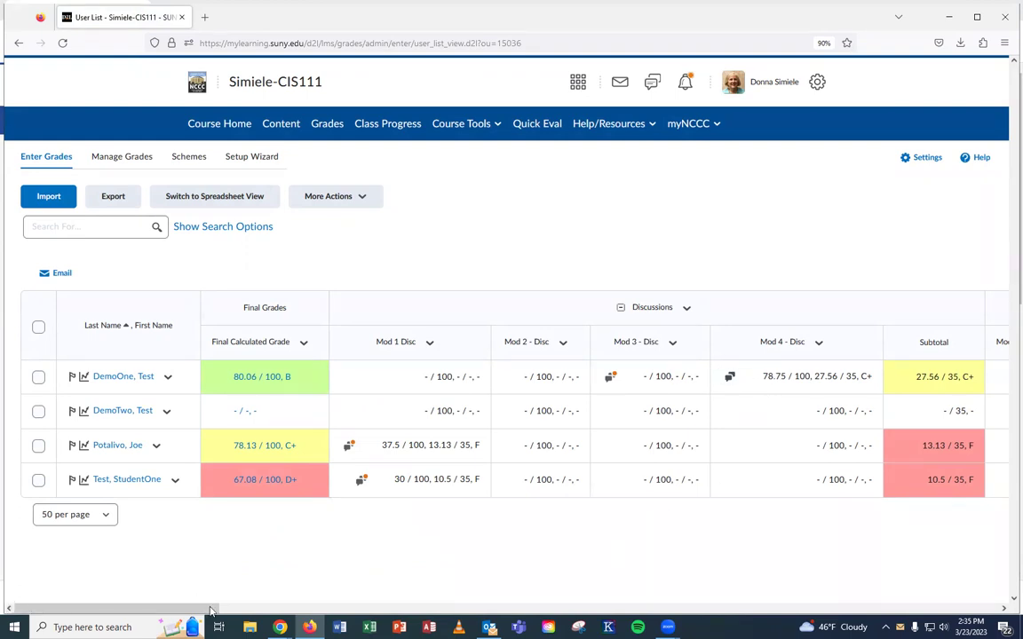
scroll(612, 569, right, 3)
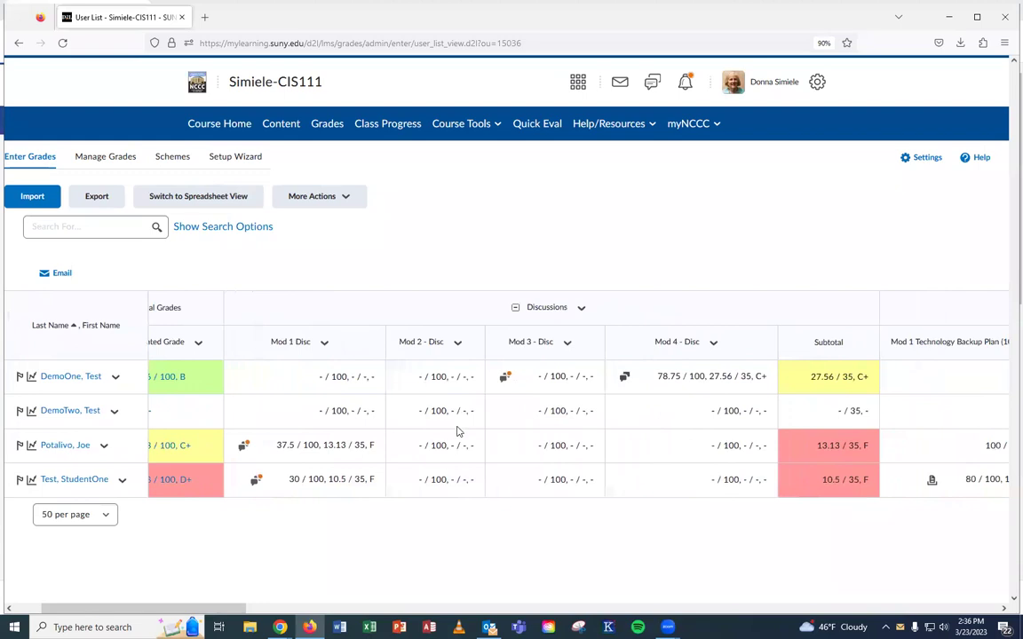
drag(200, 611, 358, 611)
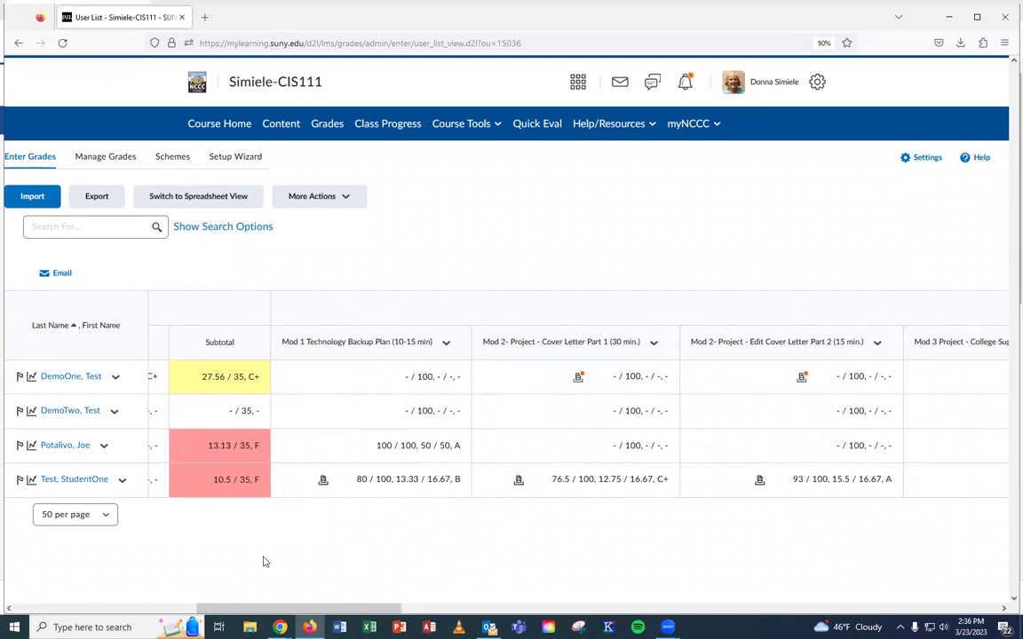
drag(233, 611, 570, 611)
drag(635, 611, 717, 611)
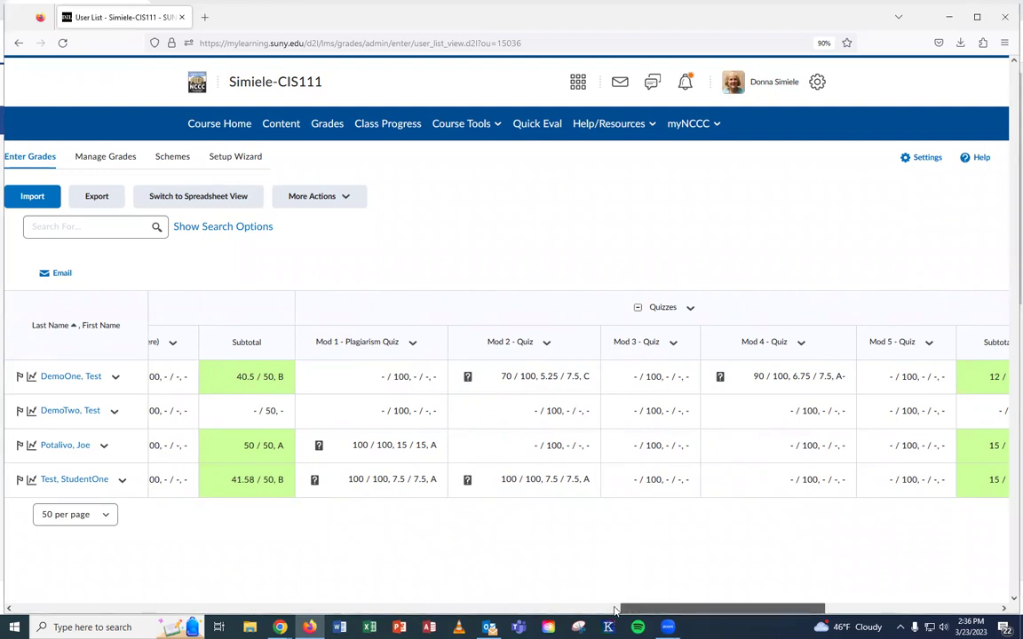
drag(630, 609, 267, 614)
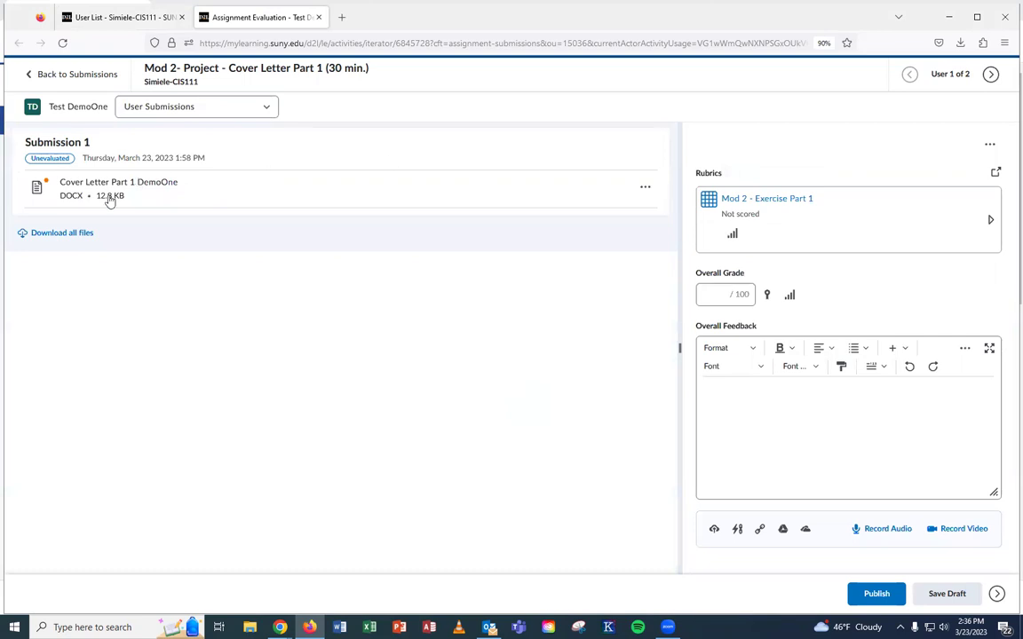
Open the student's Cover Letter Part 1 DOCX submission in the evaluation document viewer.
click(104, 190)
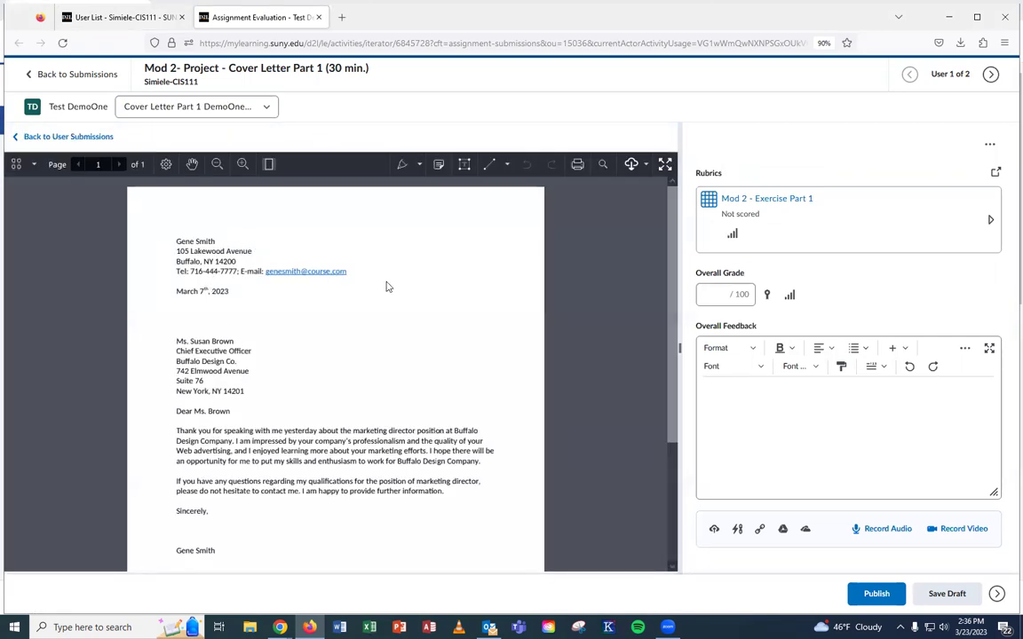
scroll(244, 343, down, 3)
scroll(244, 342, up, 3)
Write the overall feedback comment 'You did a great job' for the cover letter.
click(710, 294)
click(732, 394)
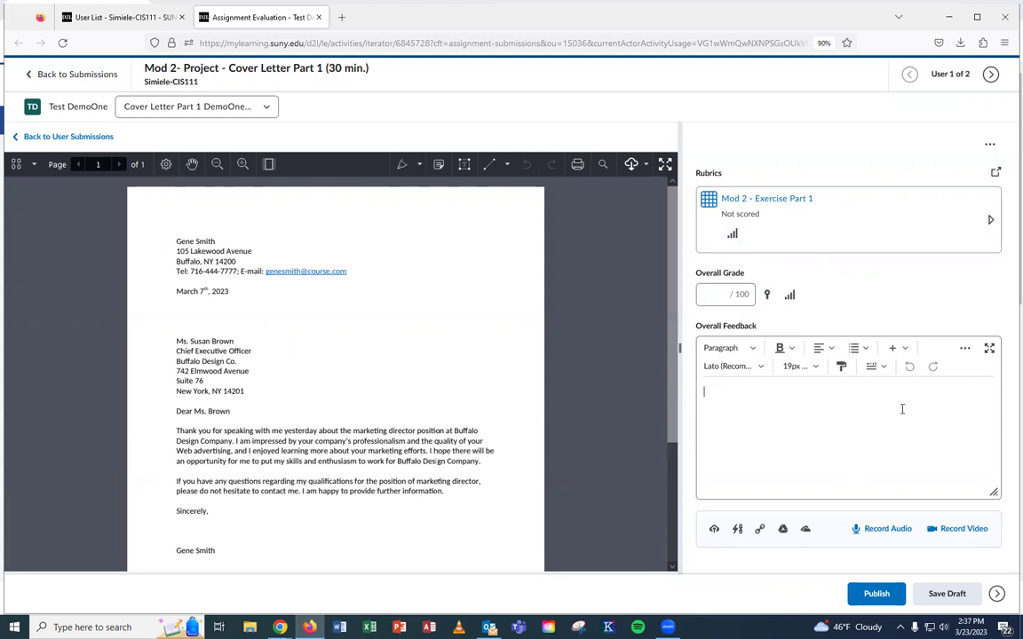
text(You did a great jobn)
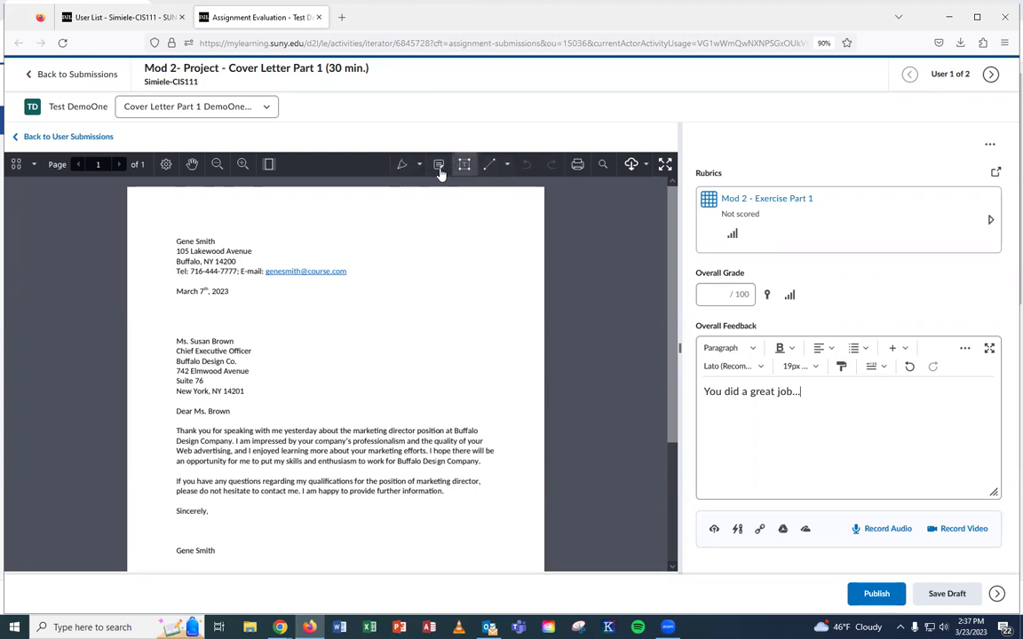
Draw a red freehand circle, Normal blend mode, around the 'th' after March 7.
click(403, 166)
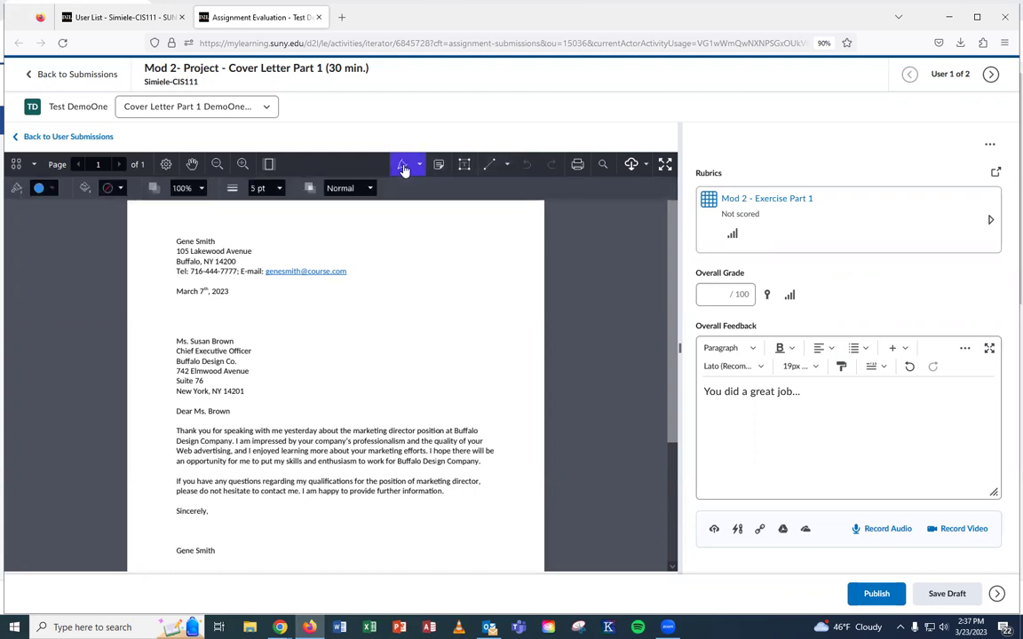
click(46, 193)
click(41, 212)
click(333, 190)
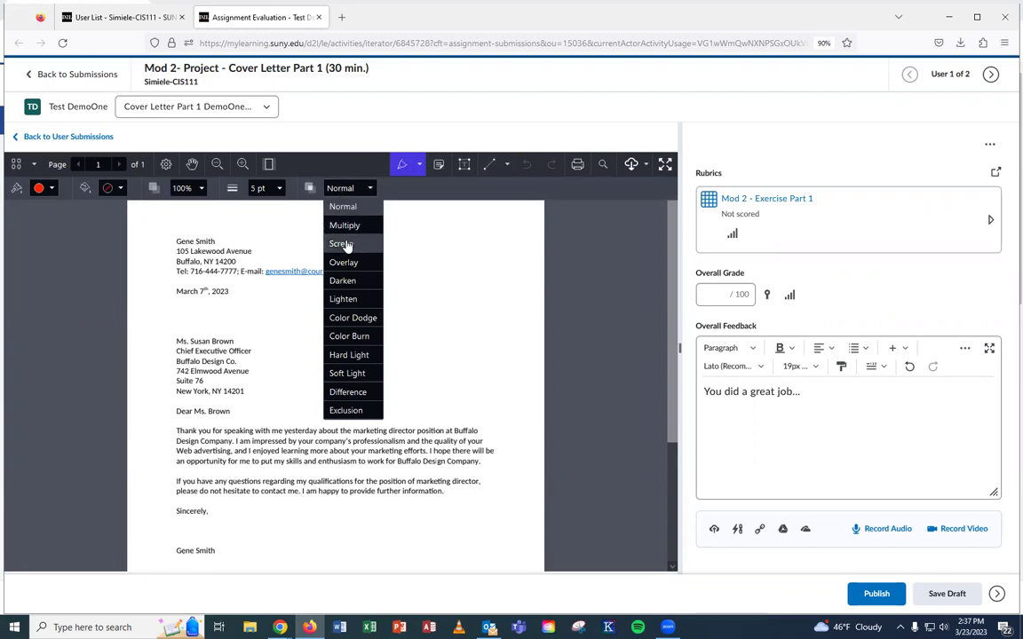
click(348, 194)
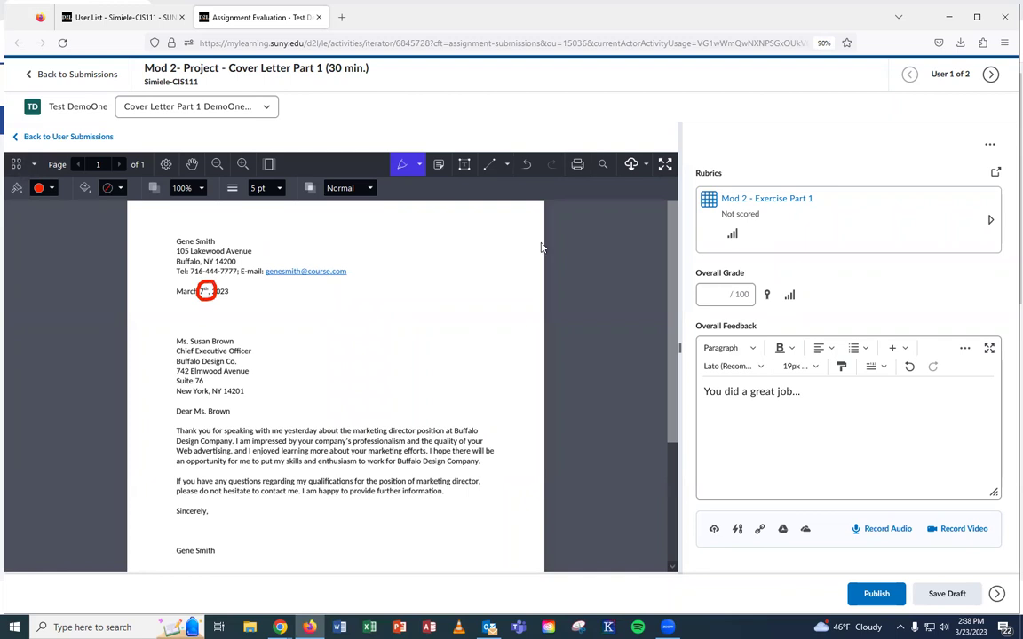
Add a text annotation 'Do not add th after the number' beside the circled date.
click(464, 165)
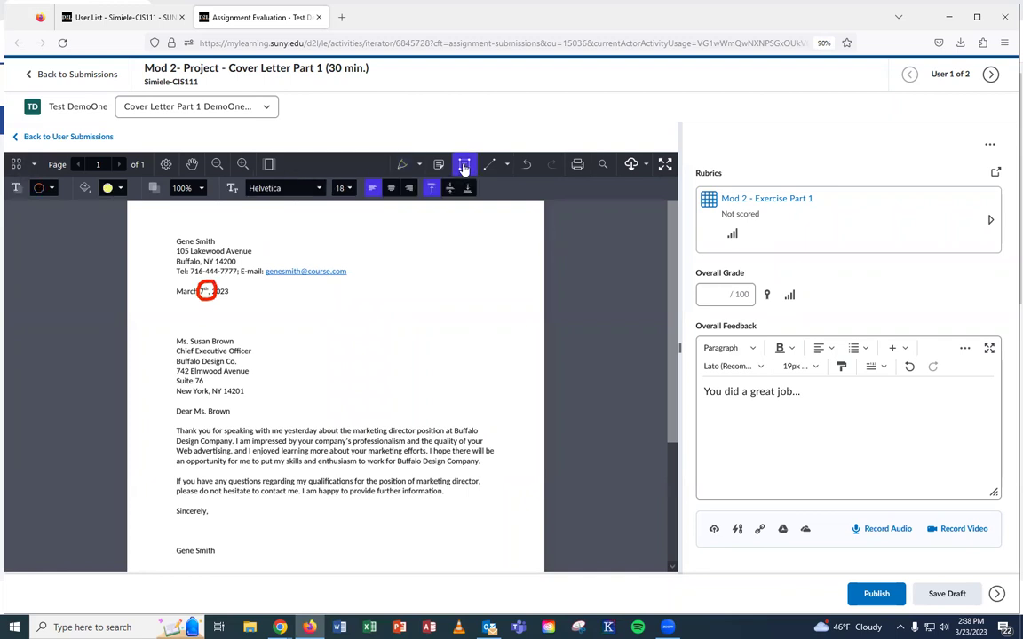
click(240, 291)
text(Do n)
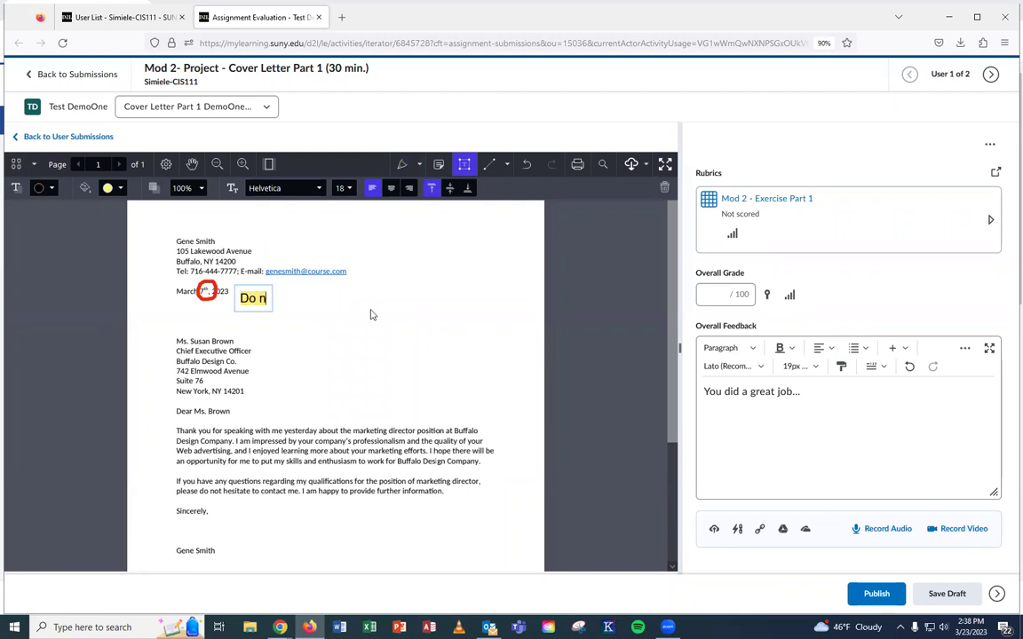
text(ot add th)
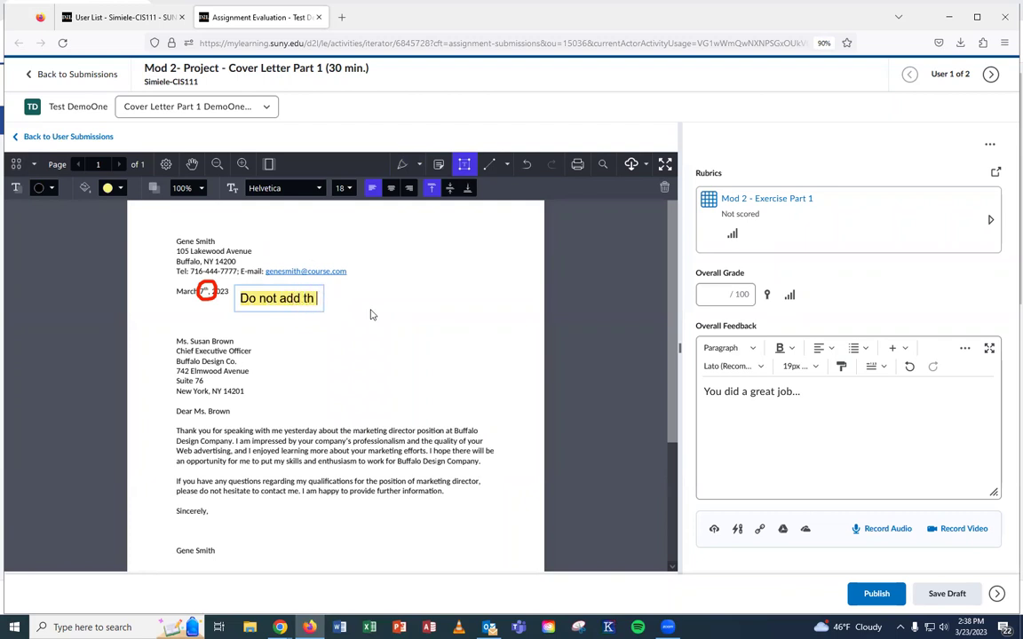
text( after th)
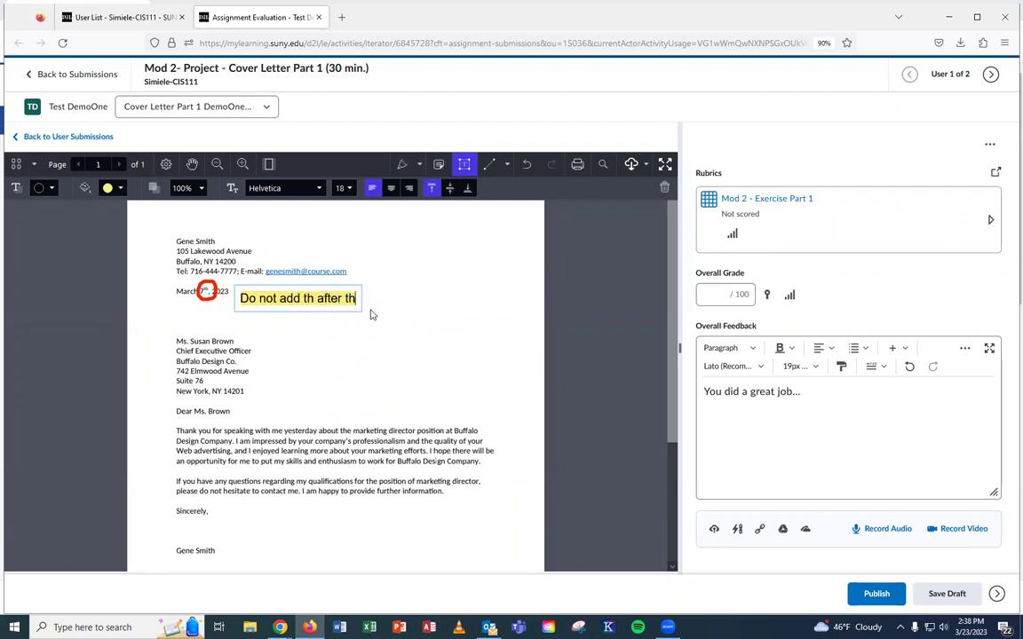
text(e number)
scroll(359, 482, down, 4)
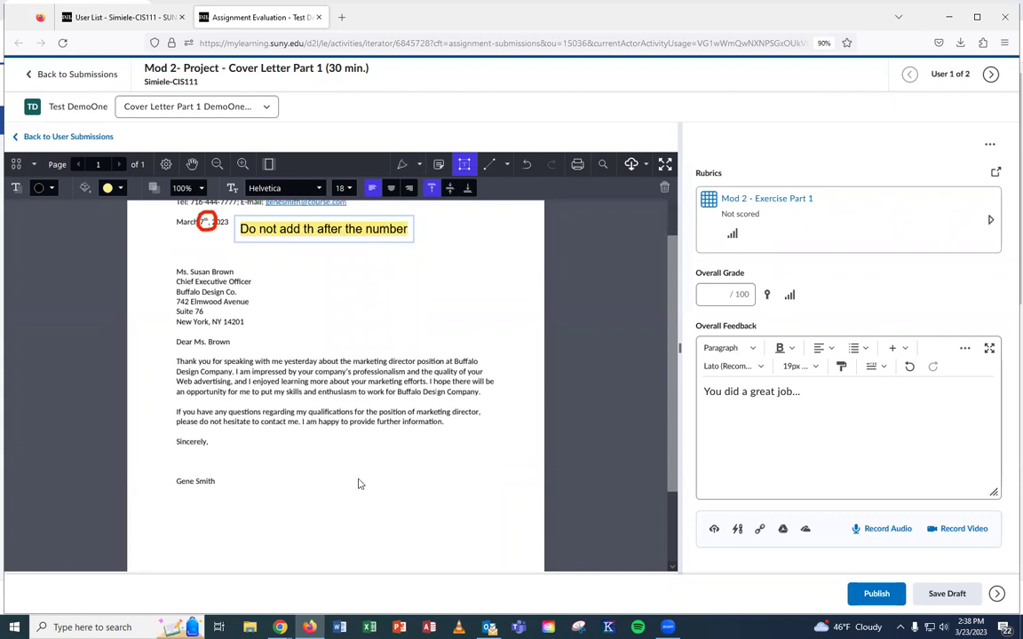
scroll(375, 481, up, 3)
scroll(366, 267, up, 1)
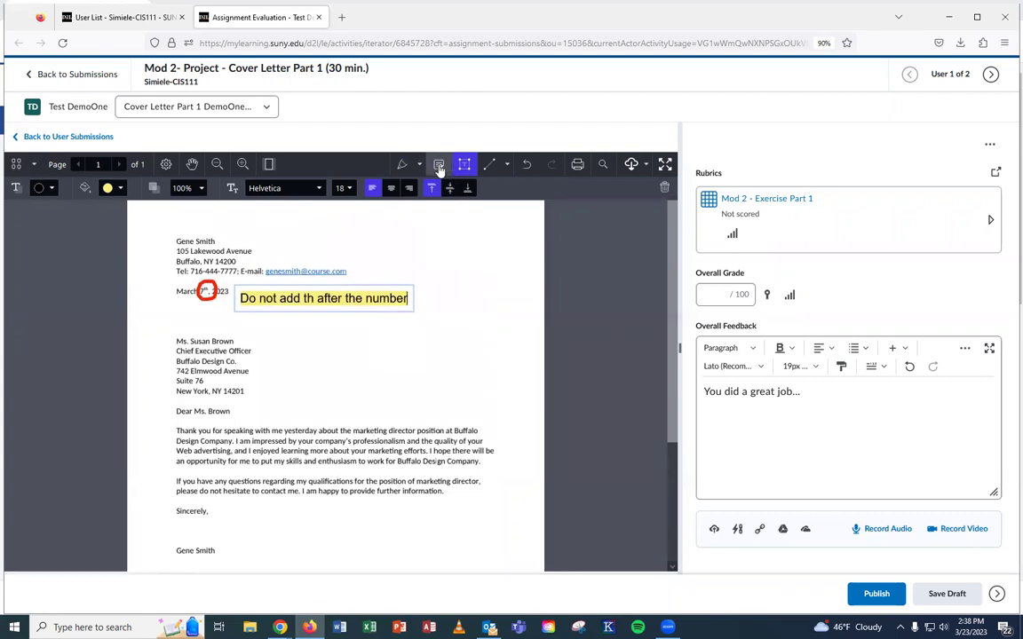
Pin a star sticky note reading 'Take a look at...' at the second paragraph's end.
click(415, 237)
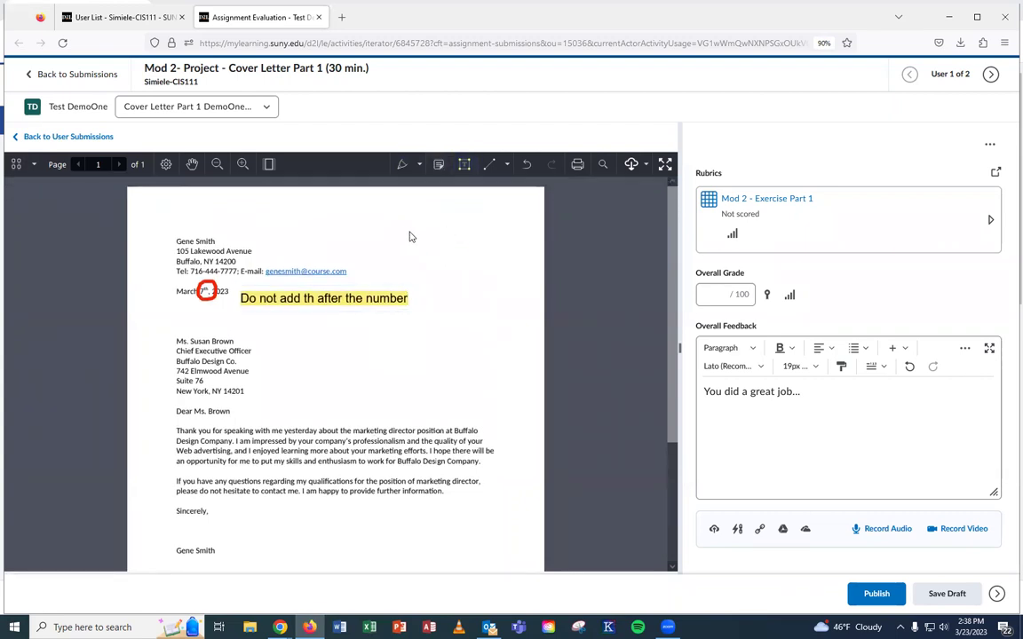
click(438, 169)
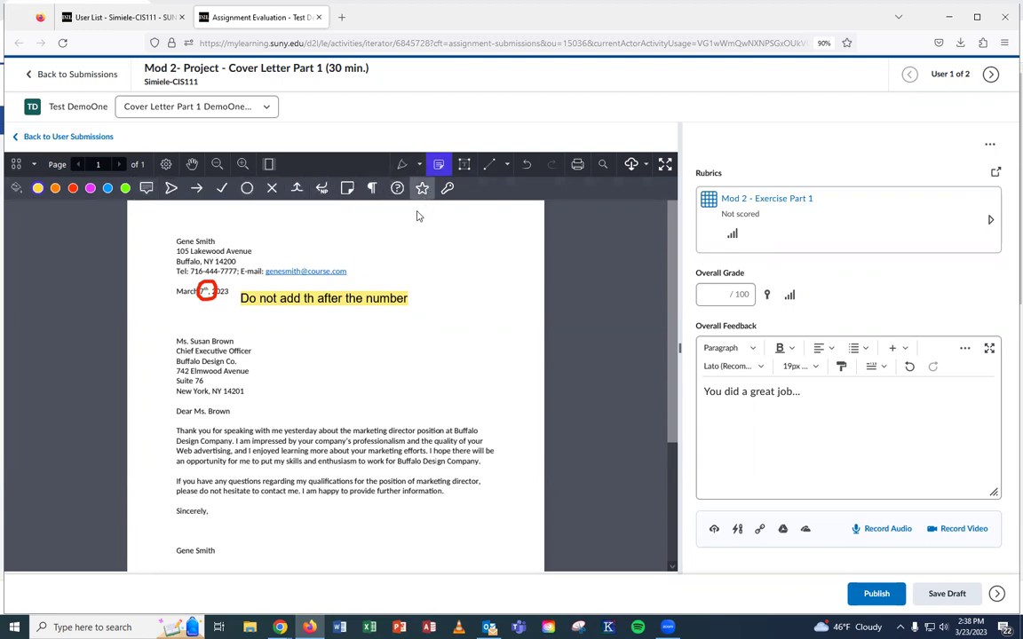
click(429, 255)
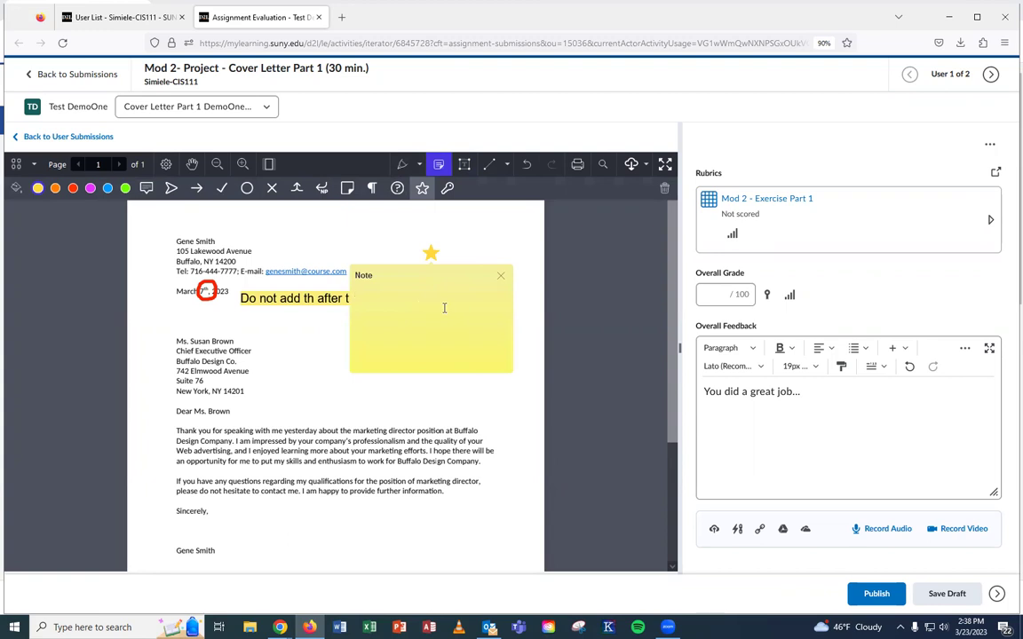
text(Take a look at...)
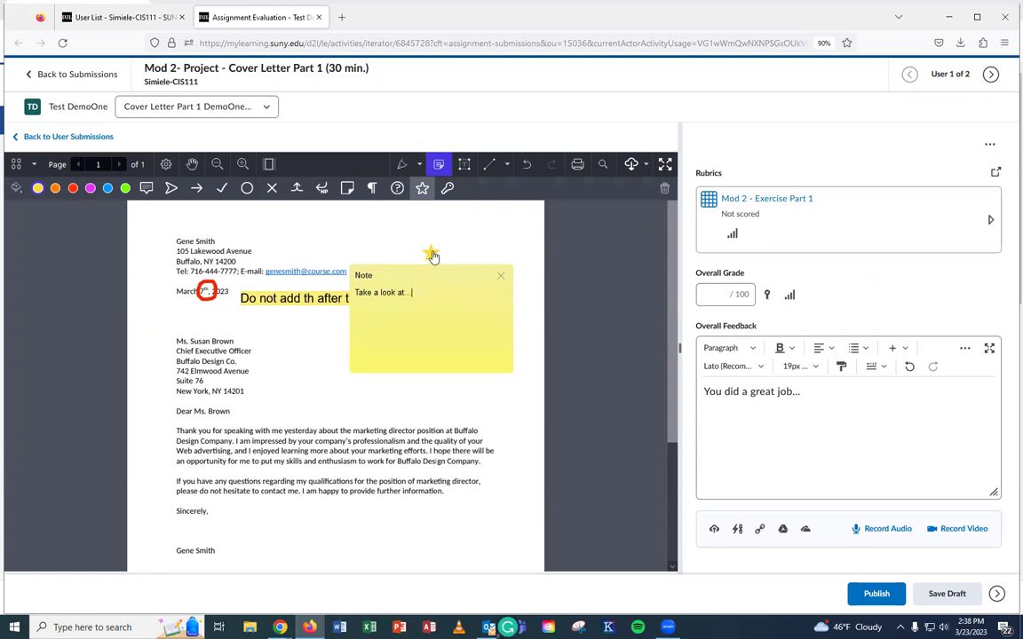
drag(430, 253, 453, 492)
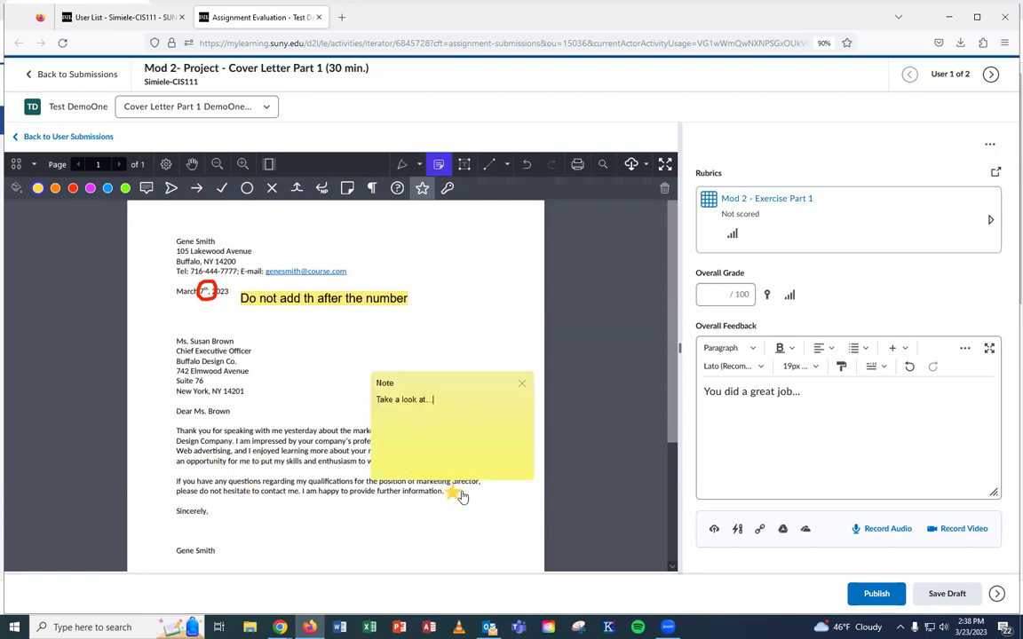
click(521, 387)
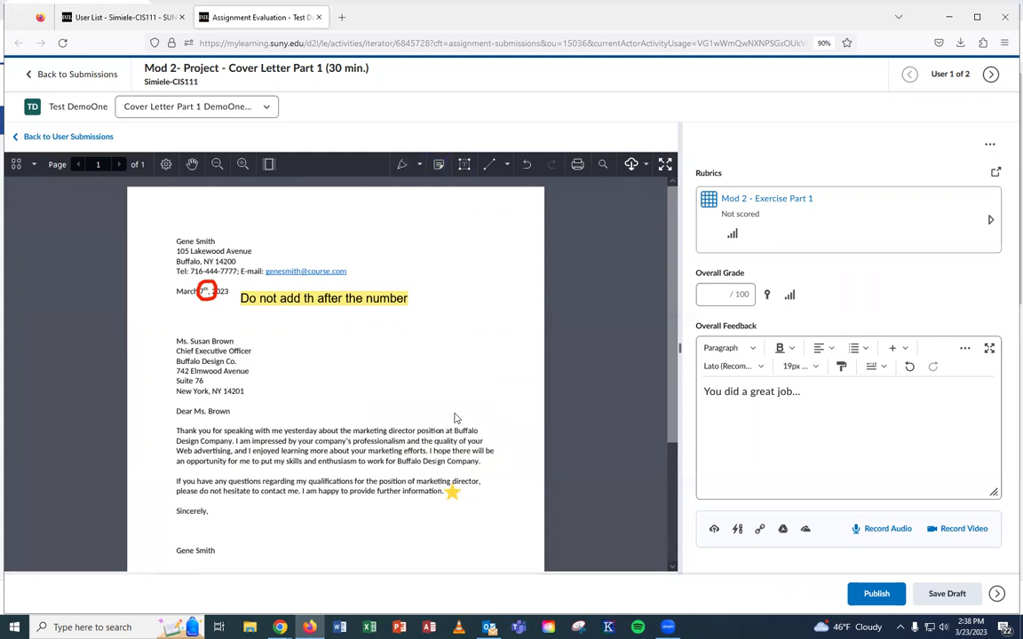
Expand the Mod 2 - Exercise Part 1 rubric and rate the filename criterion Proficient, 27/27.
mouse_move(452, 493)
click(721, 294)
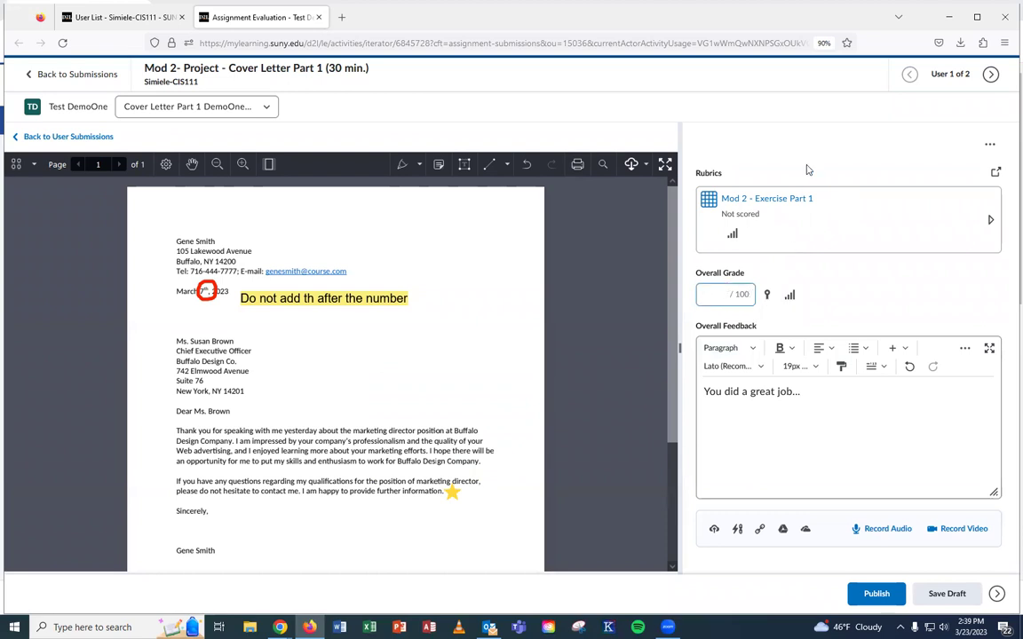
click(796, 233)
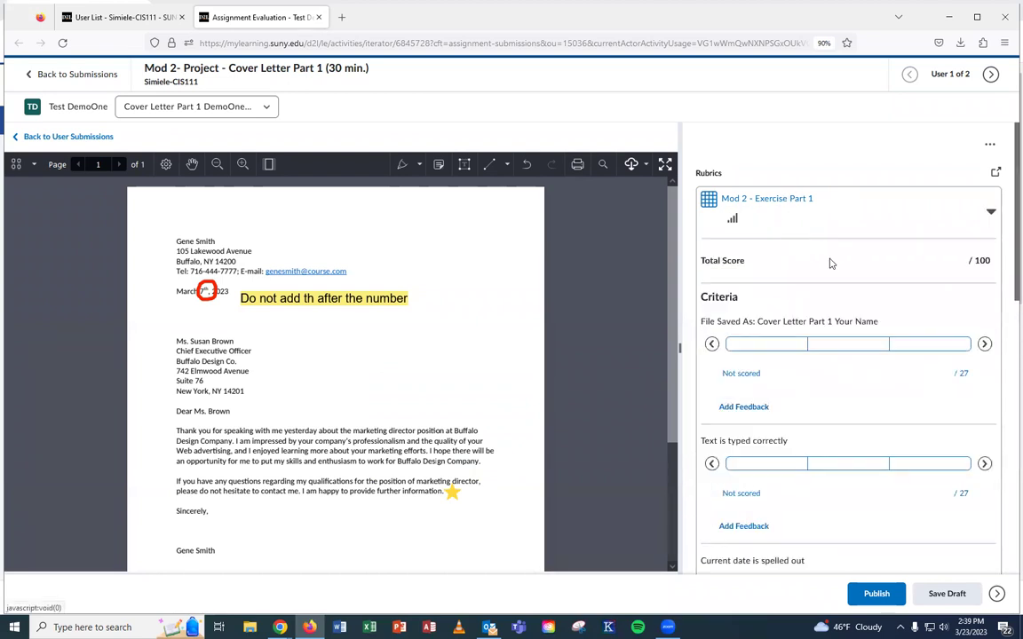
scroll(826, 257, down, 2)
click(733, 227)
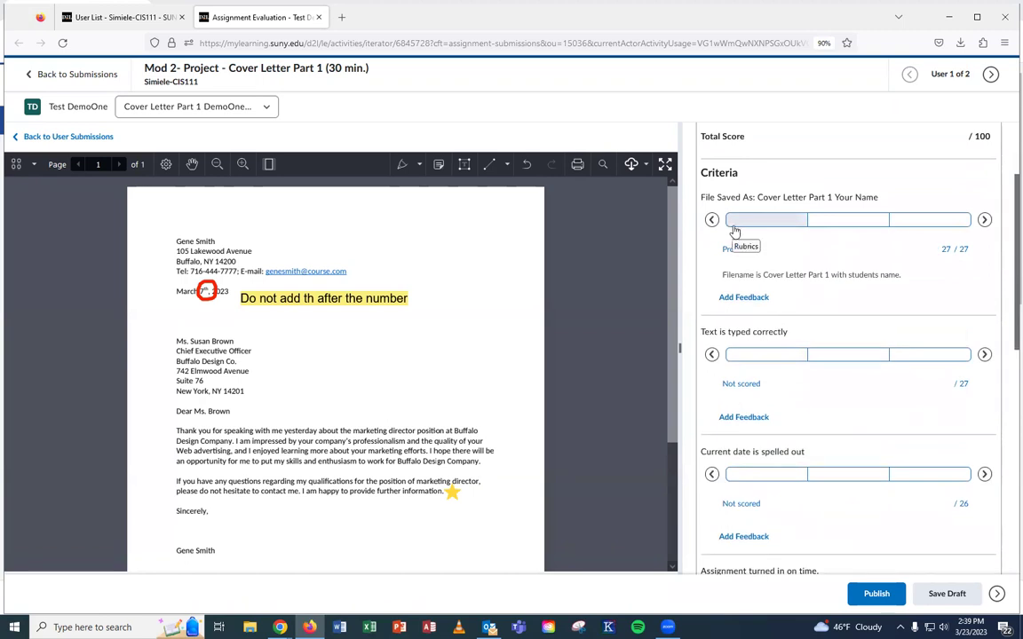
click(736, 223)
scroll(828, 310, down, 1)
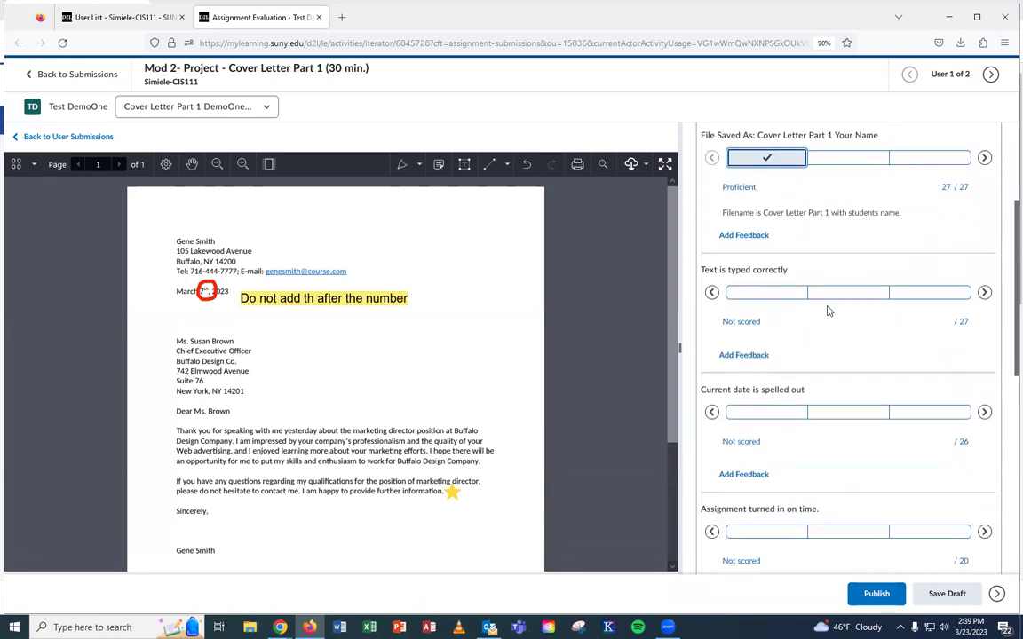
Rate text typing and on-time Proficient and the date criterion Competent 13/26, totalling 87/100.
click(833, 297)
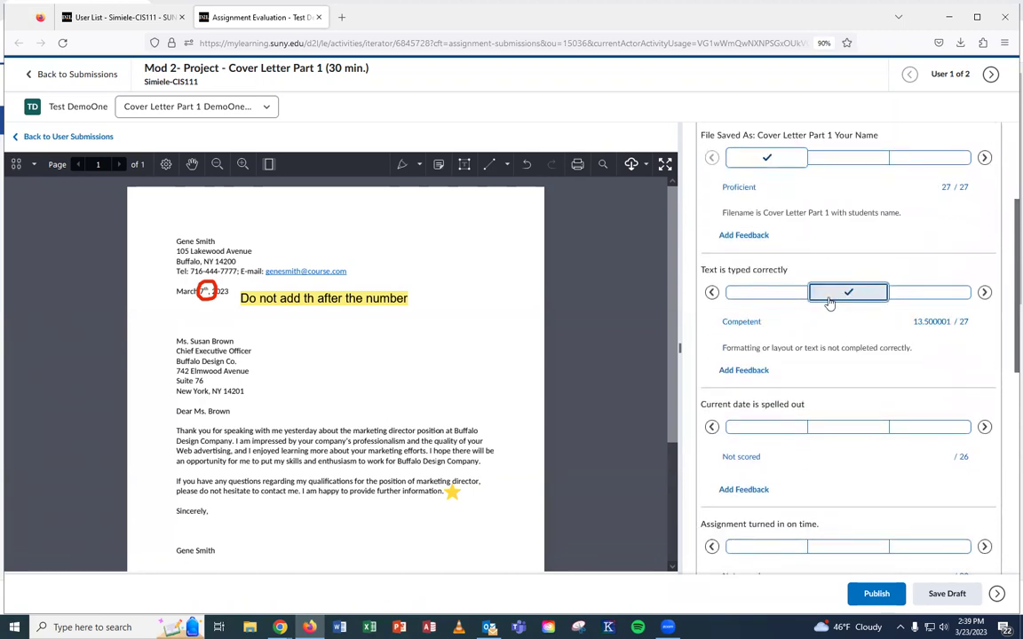
scroll(828, 306, down, 1)
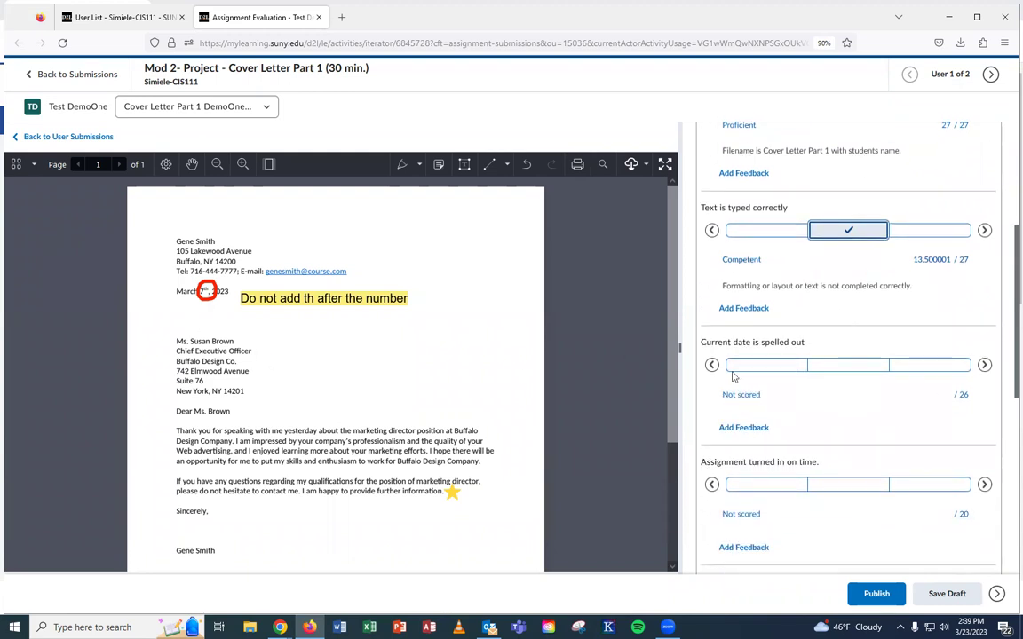
click(786, 365)
click(774, 232)
click(830, 365)
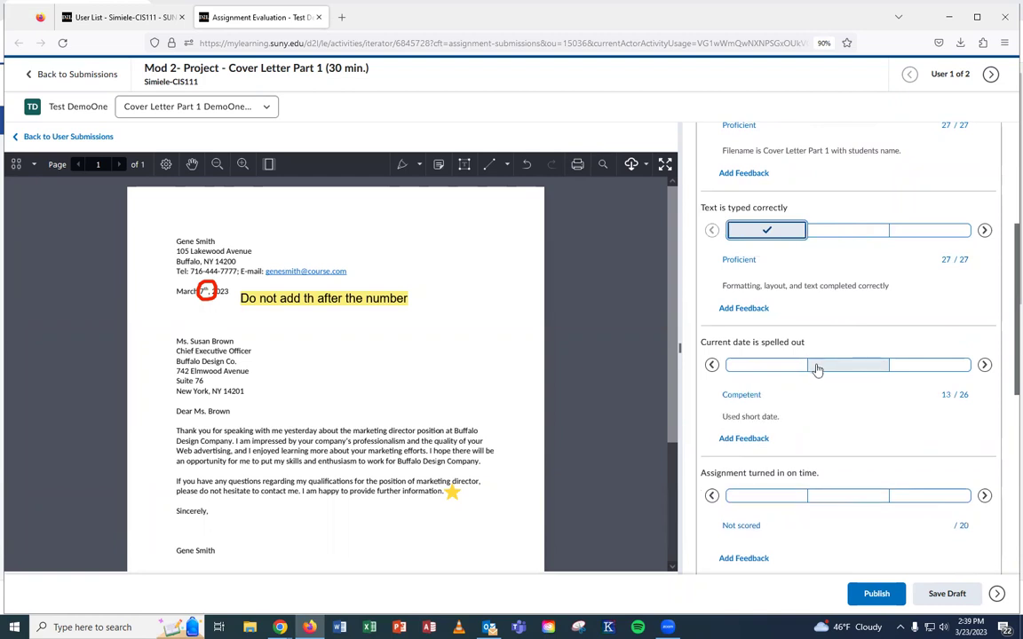
scroll(822, 382, down, 2)
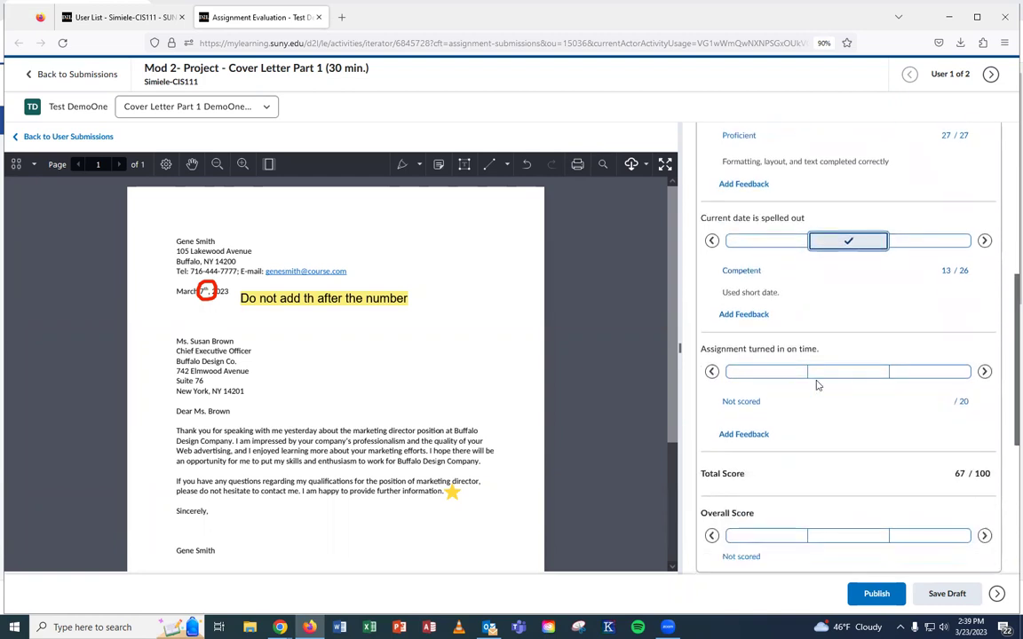
scroll(818, 384, down, 1)
click(768, 309)
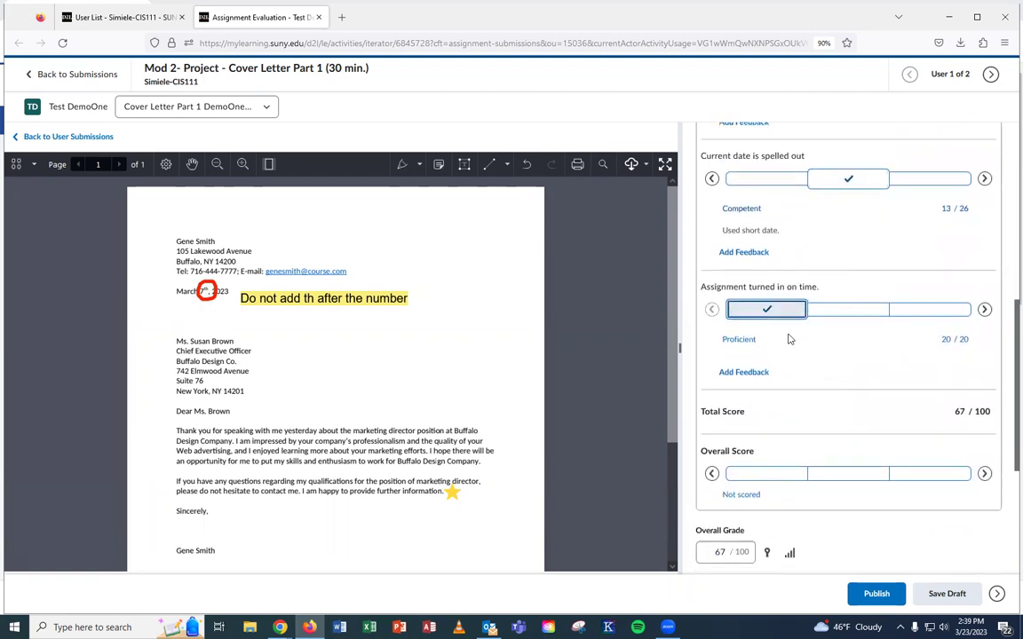
scroll(822, 352, down, 3)
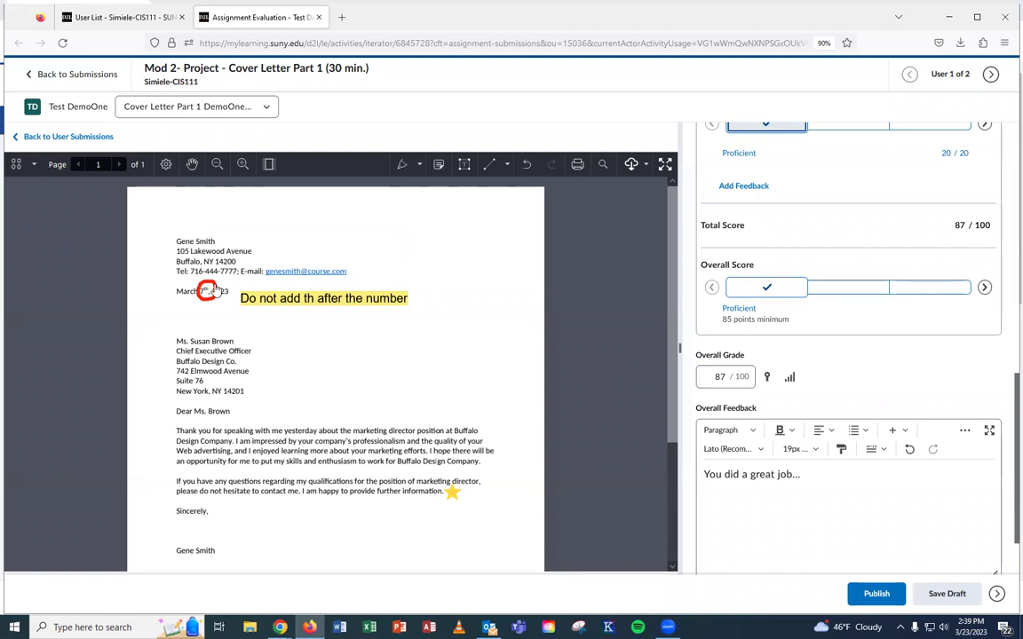
Override the rubric's 87 with an overall grade of 95 out of 100.
double_click(719, 377)
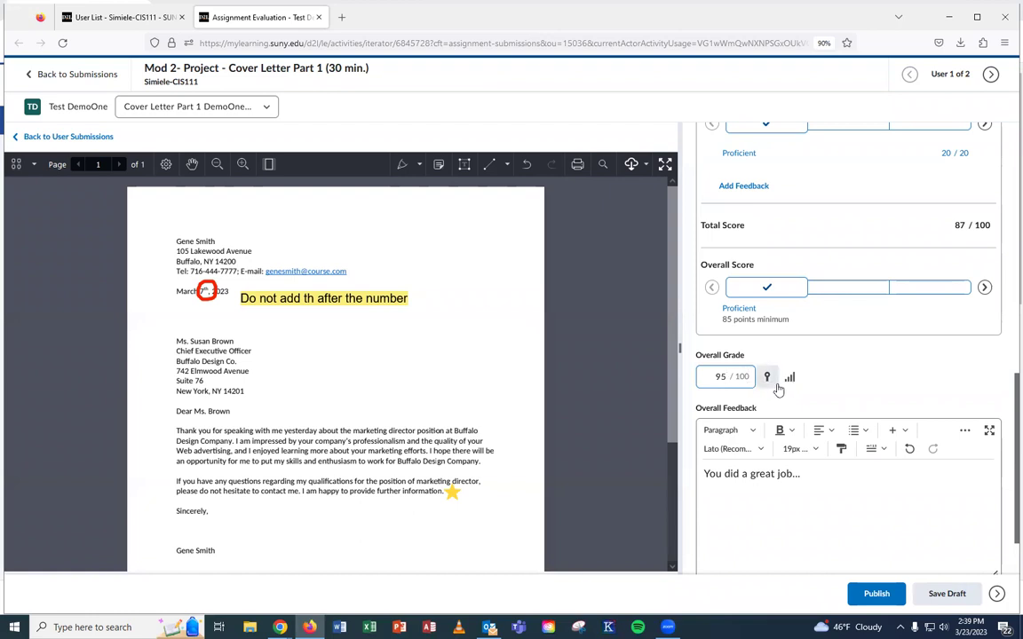
scroll(875, 370, down, 1)
scroll(874, 371, down, 1)
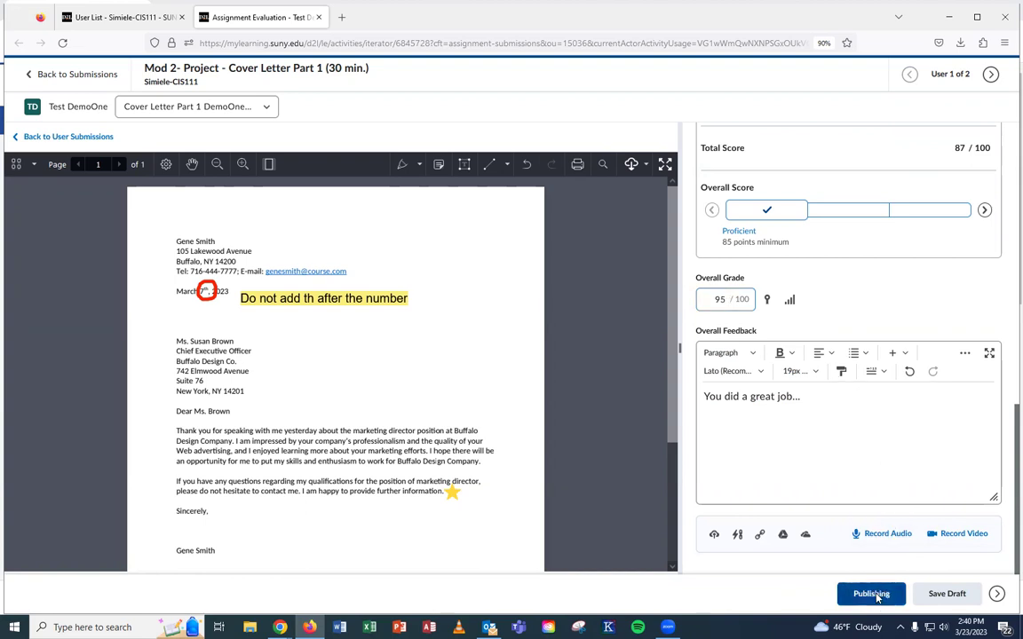
Publish the Cover Letter Part 1 evaluation to the student.
click(877, 596)
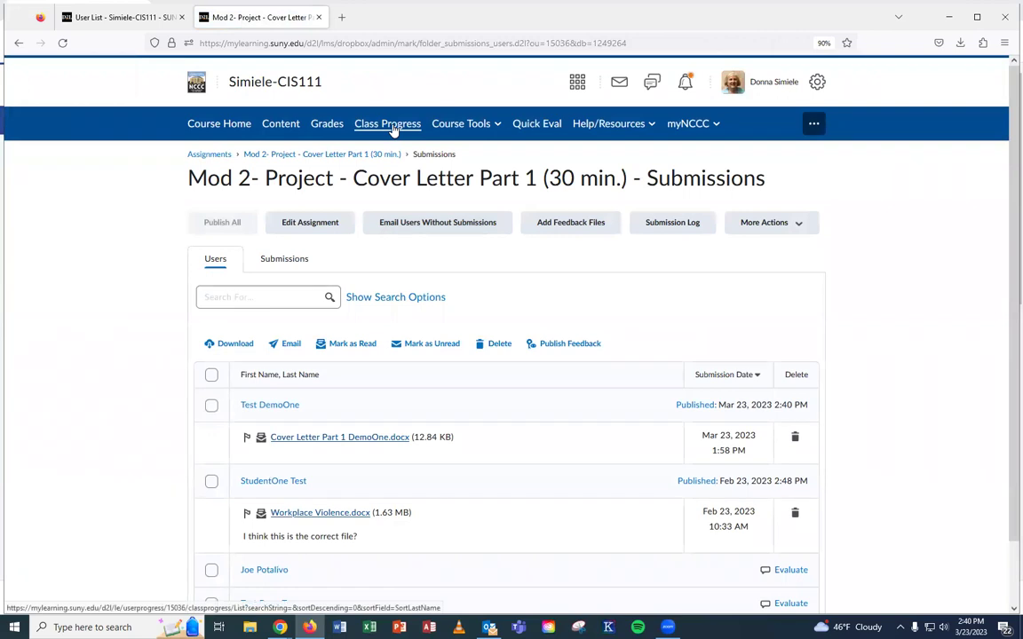
From the grade book, open the first student's Edit Cover Letter Part 2 submission file.
click(329, 125)
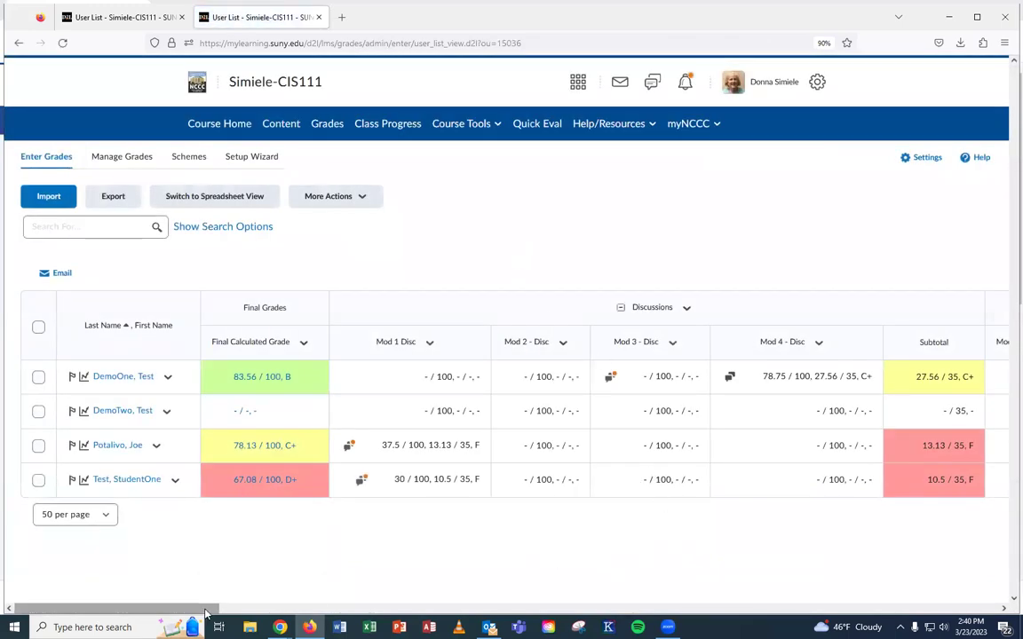
drag(205, 611, 438, 611)
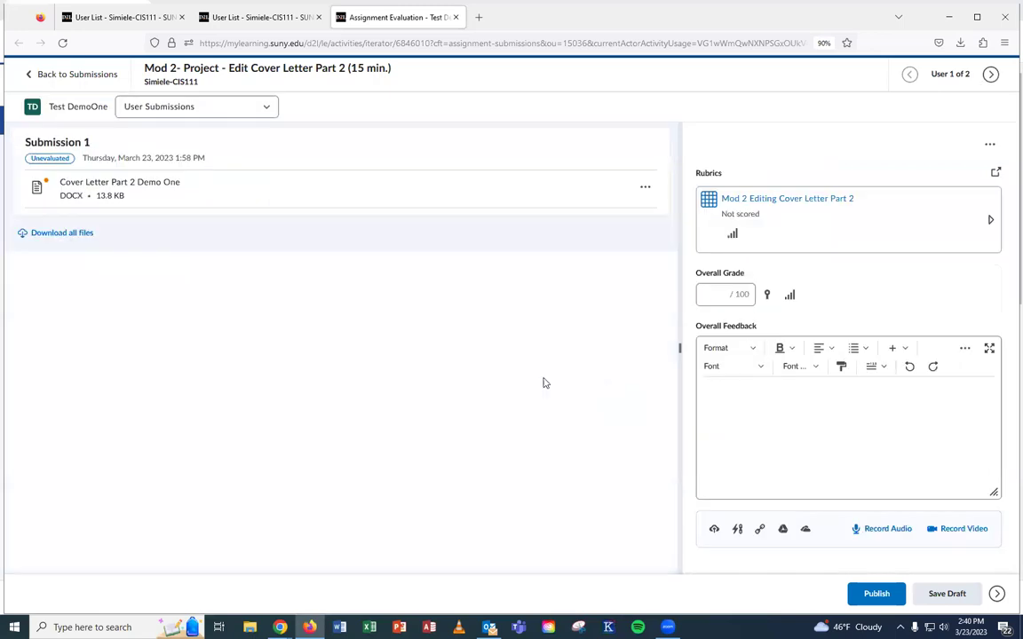
click(112, 189)
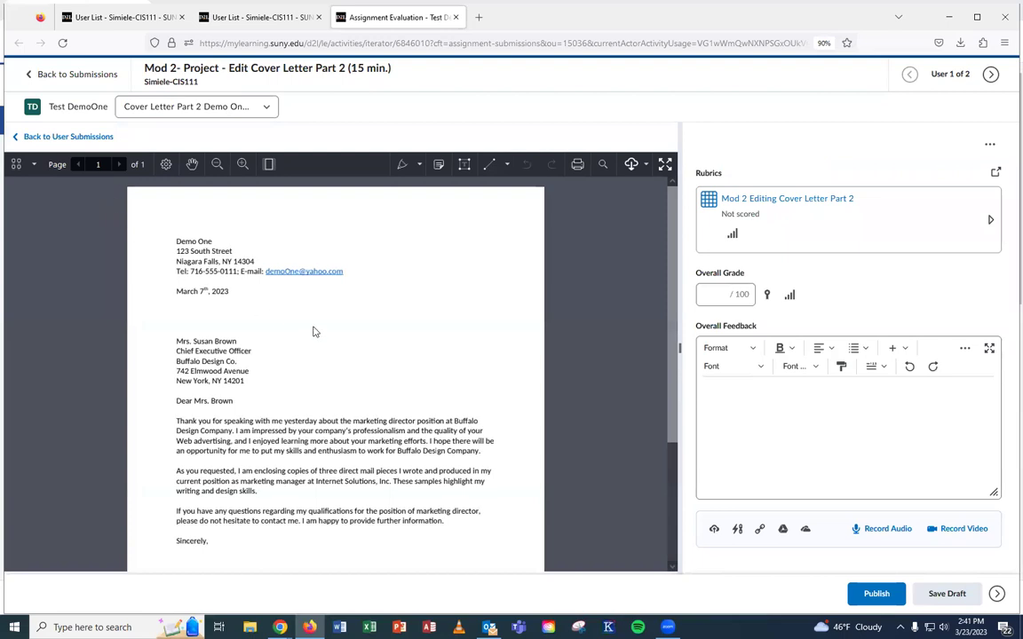
With the pen tool, circle the 7th in the date and mark the 'As you requested' paragraph in red.
click(402, 163)
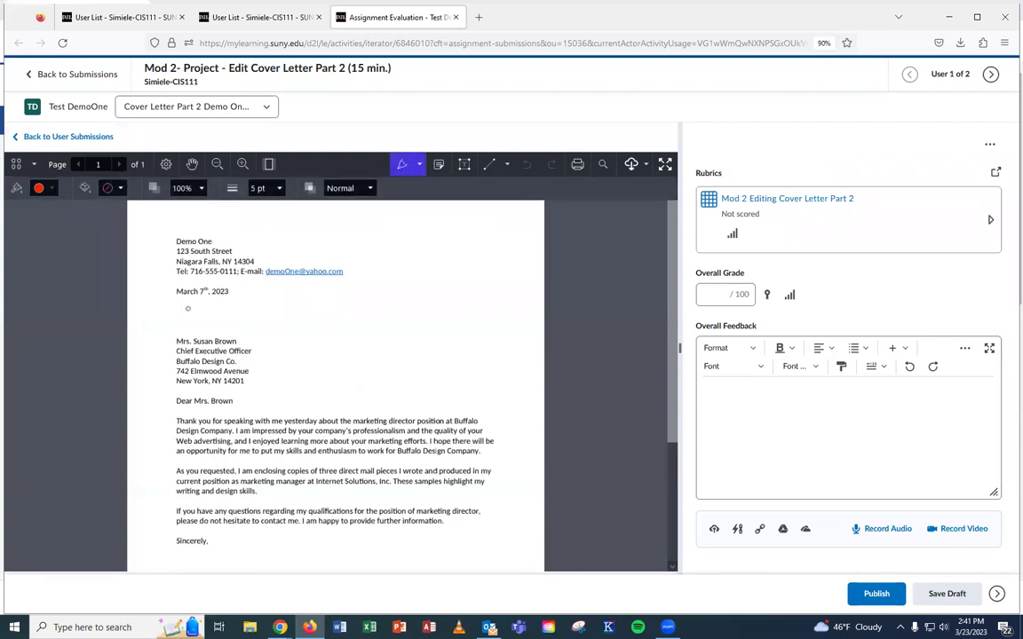
mouse_move(193, 286)
mouse_down()
mouse_move(225, 289)
mouse_move(222, 280)
mouse_up()
drag(141, 469, 172, 461)
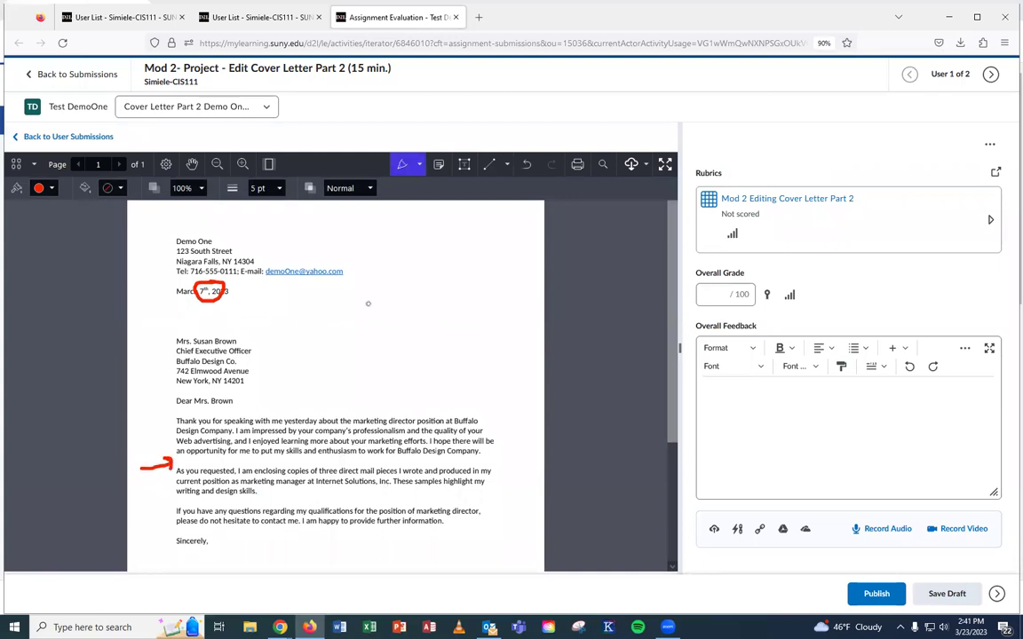
Draw an arrow pointing at the date, then select it and delete it.
click(490, 166)
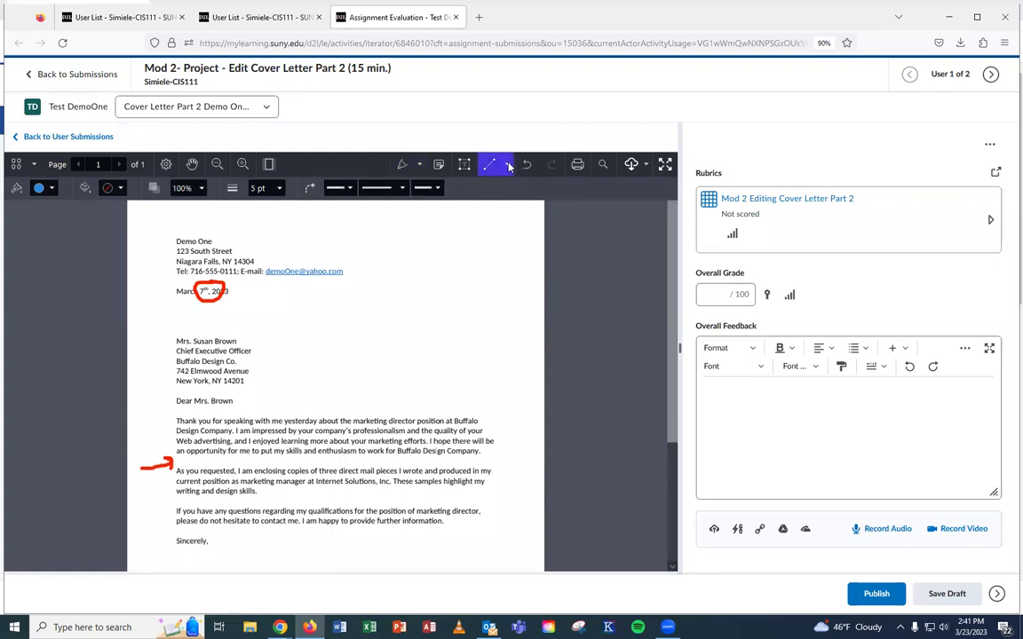
click(504, 165)
click(476, 220)
drag(468, 225, 361, 277)
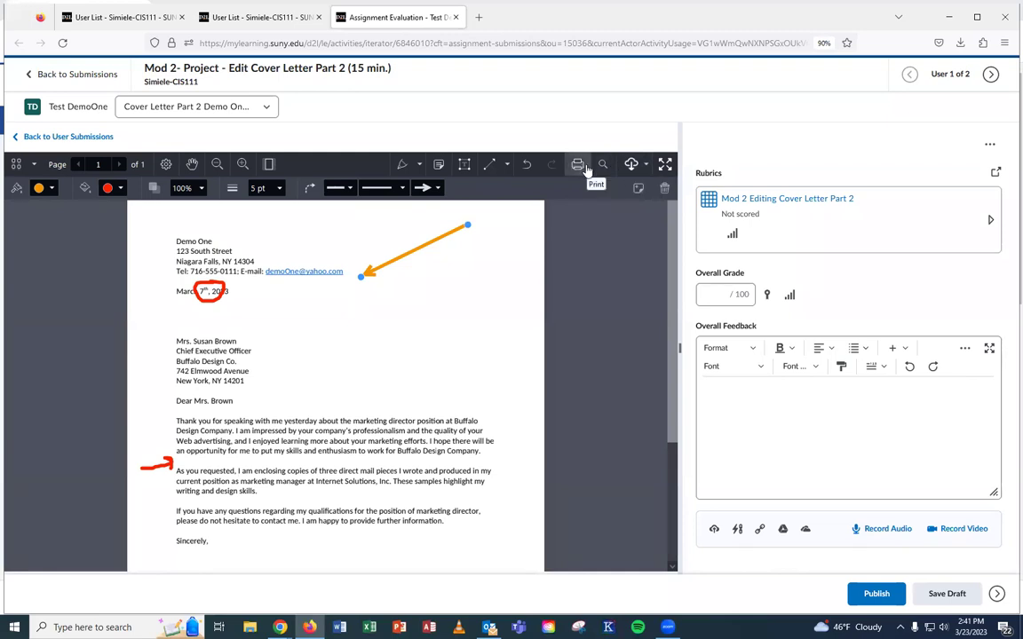
click(468, 270)
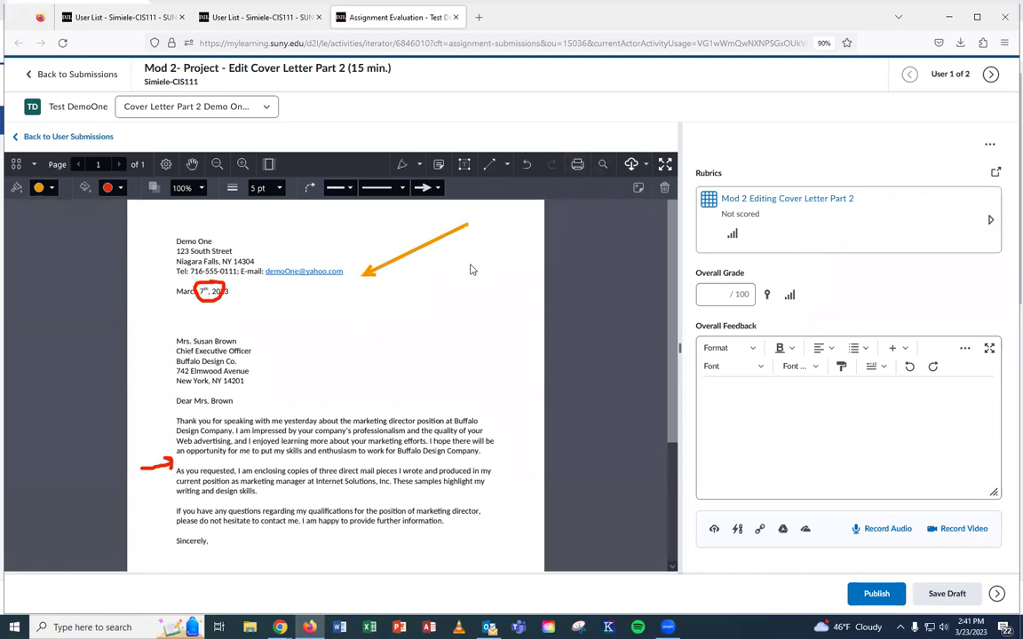
click(417, 254)
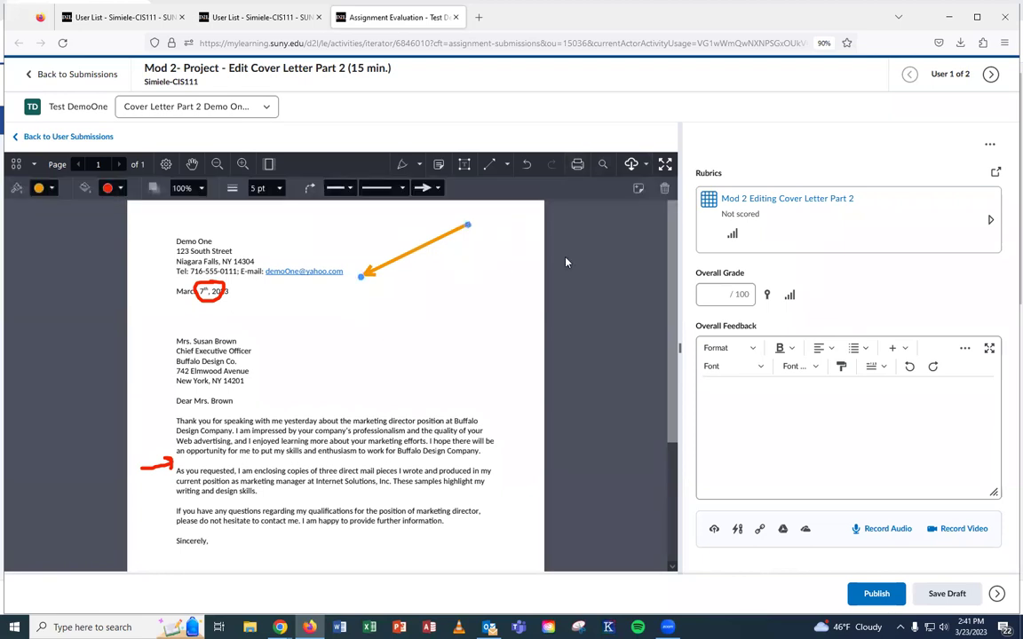
key(Delete)
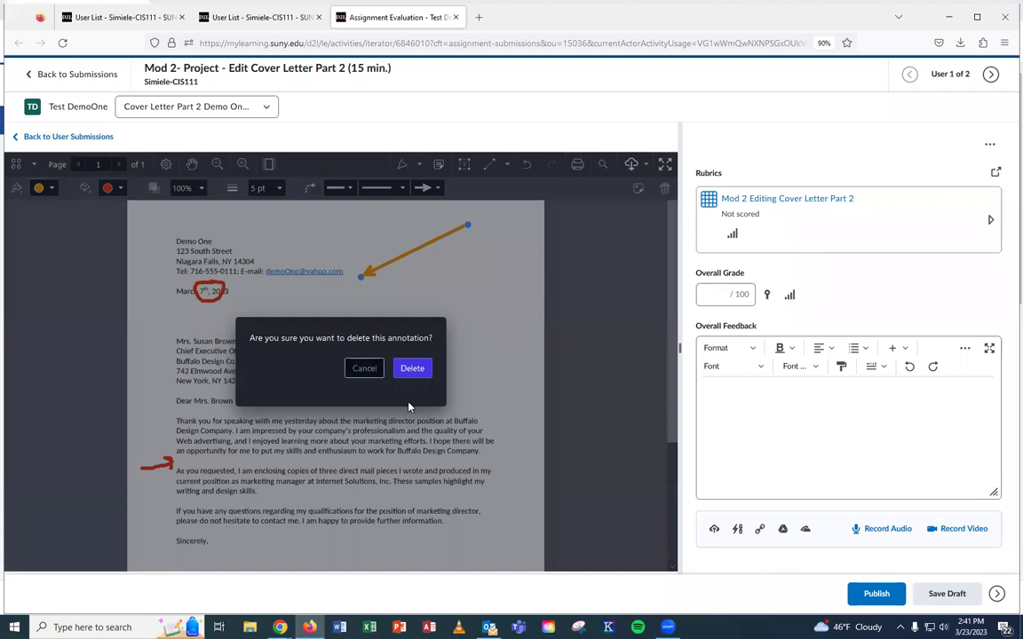
click(412, 369)
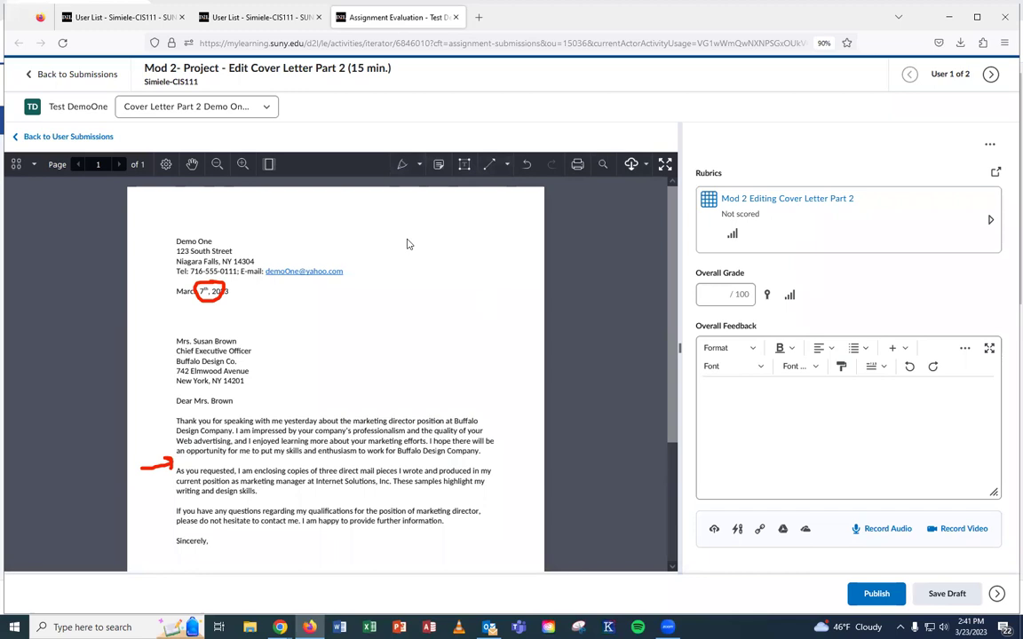
In the Part 2 rubric, rate the filename, name and address, and inside address criteria Proficient.
click(815, 201)
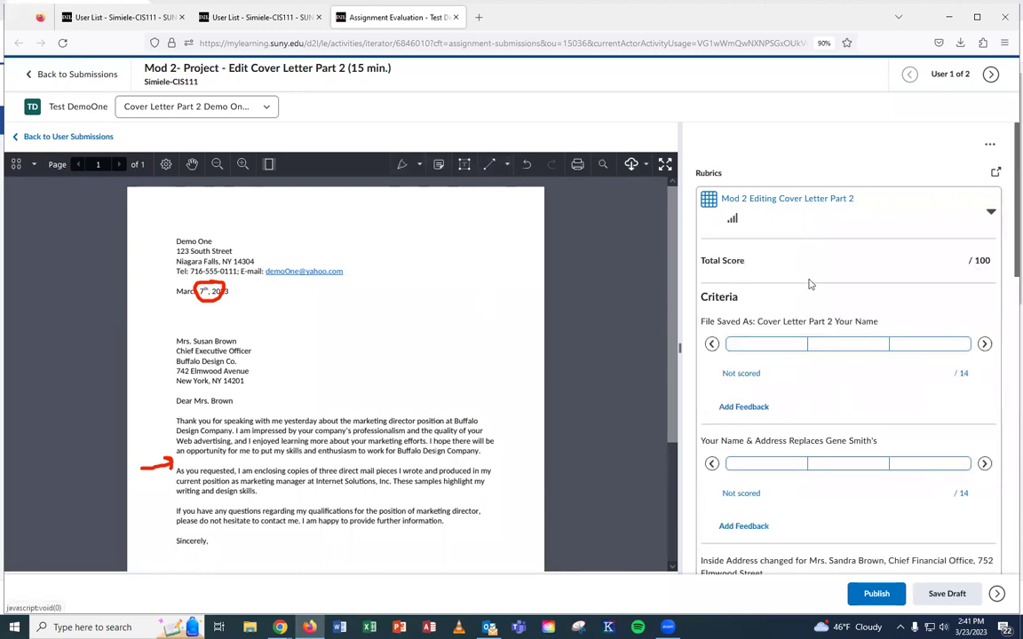
click(769, 345)
scroll(791, 356, down, 3)
click(782, 355)
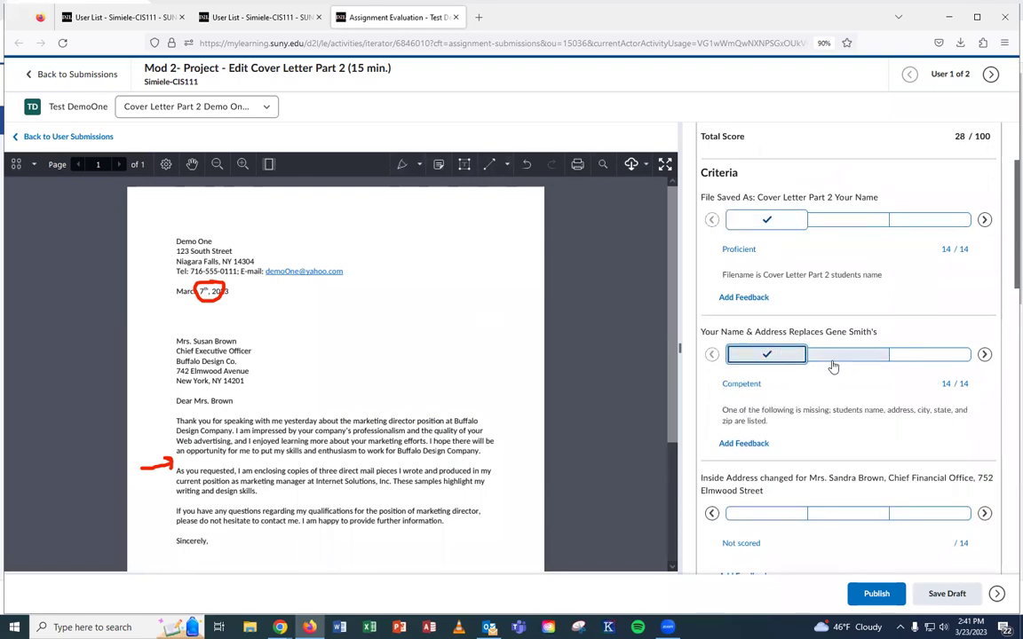
scroll(786, 360, down, 3)
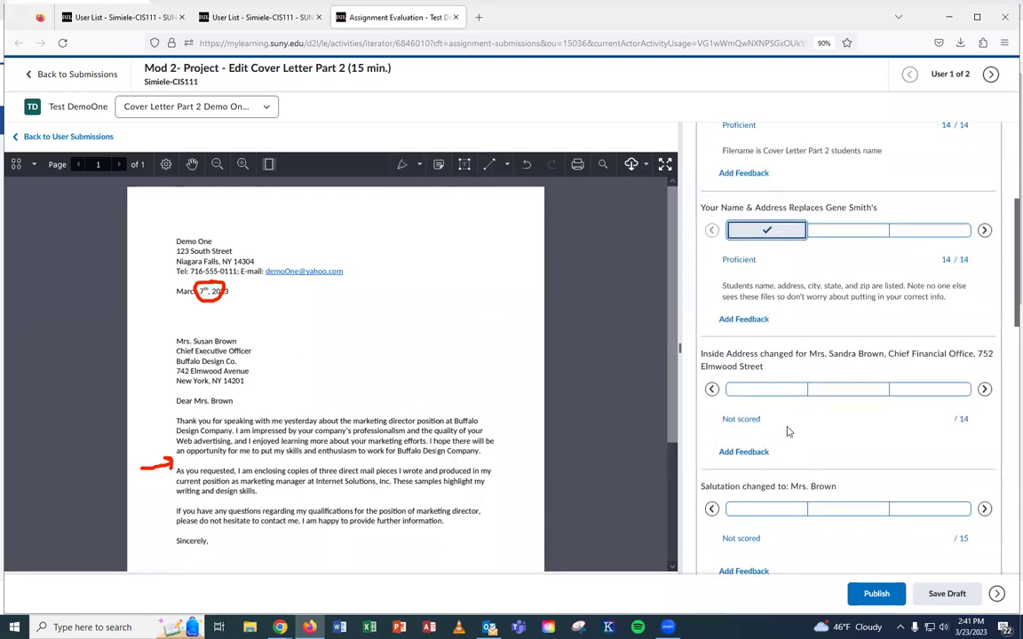
click(757, 391)
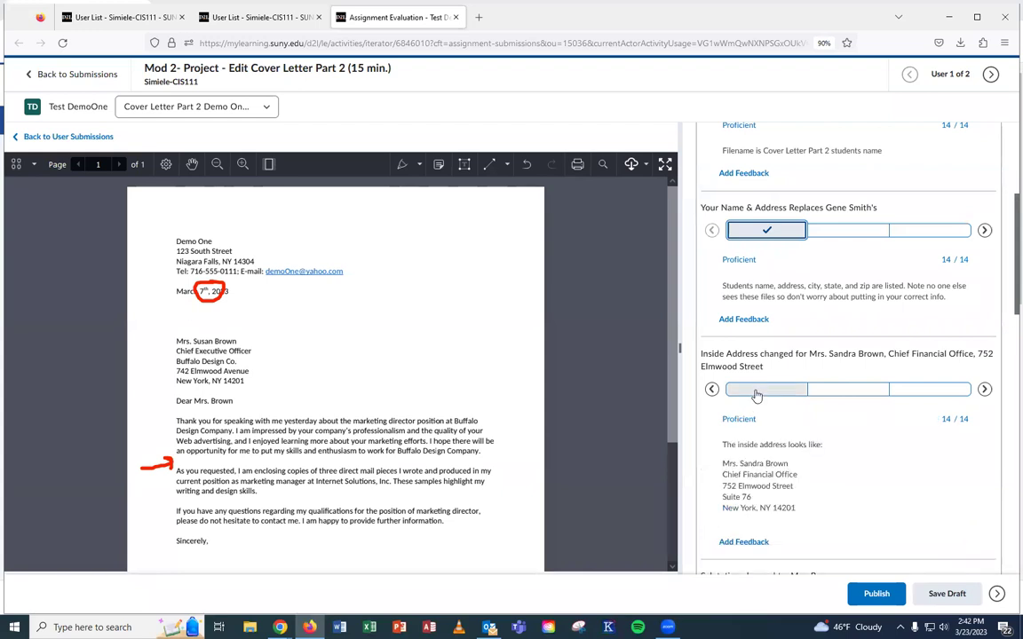
Rate the salutation, added paragraph and Enclosures (3) criteria Proficient, totalling 100/100.
scroll(759, 395, down, 3)
click(779, 415)
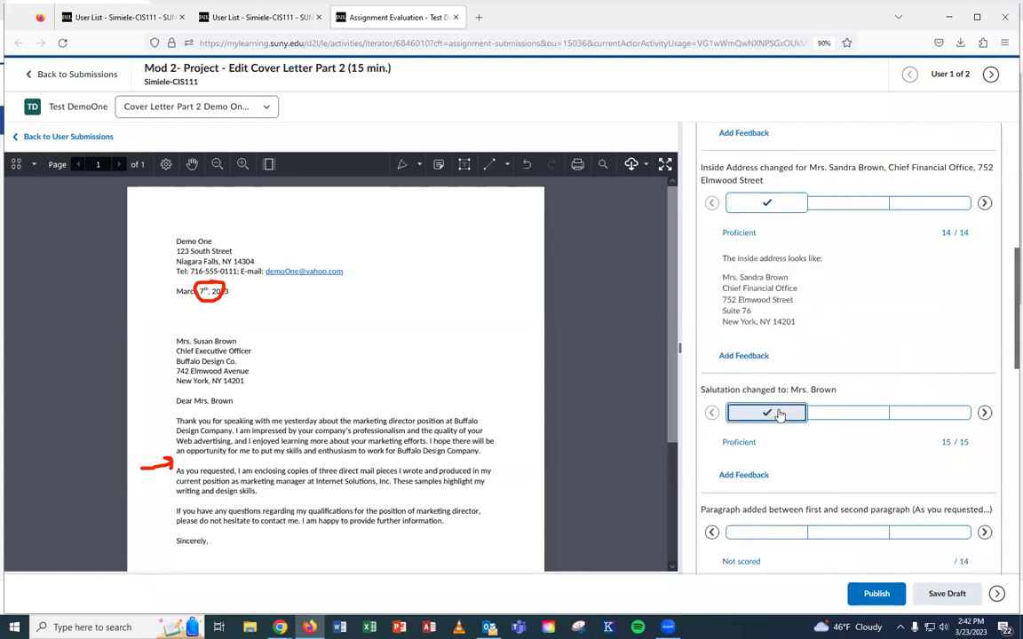
scroll(779, 415, down, 3)
click(768, 346)
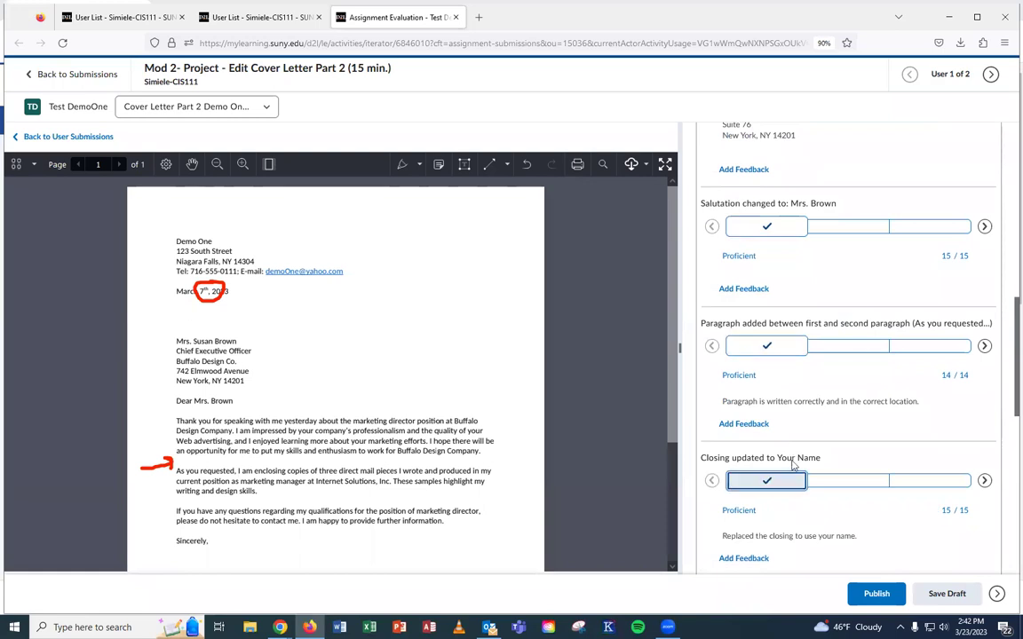
scroll(793, 463, down, 2)
click(768, 498)
scroll(798, 427, down, 4)
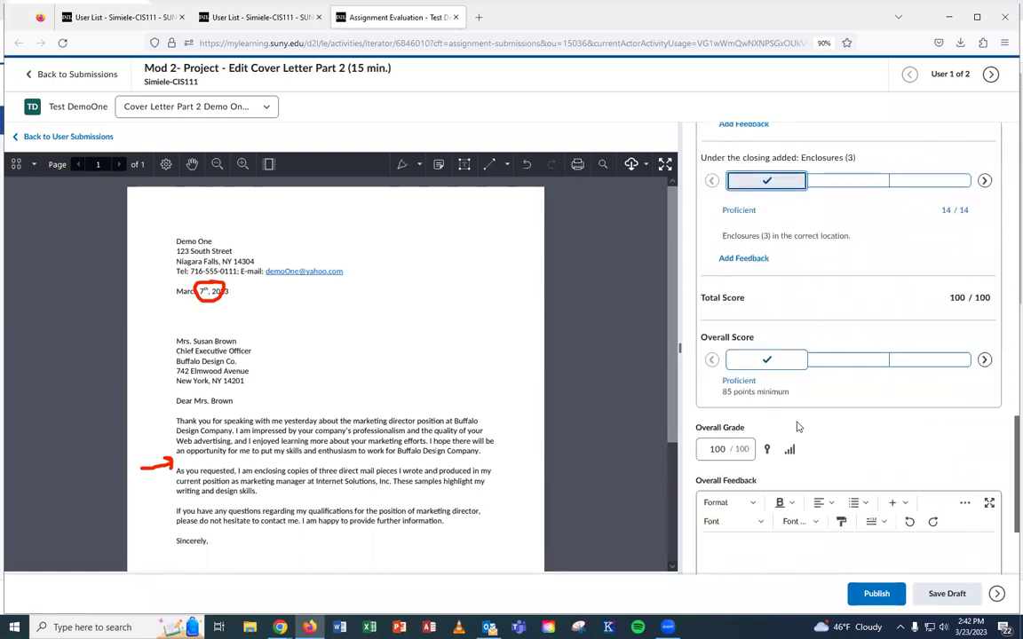
scroll(797, 427, down, 2)
Enter overall feedback 'Great Job! You followed the directions carefully and completed all the work.' and publish.
click(751, 447)
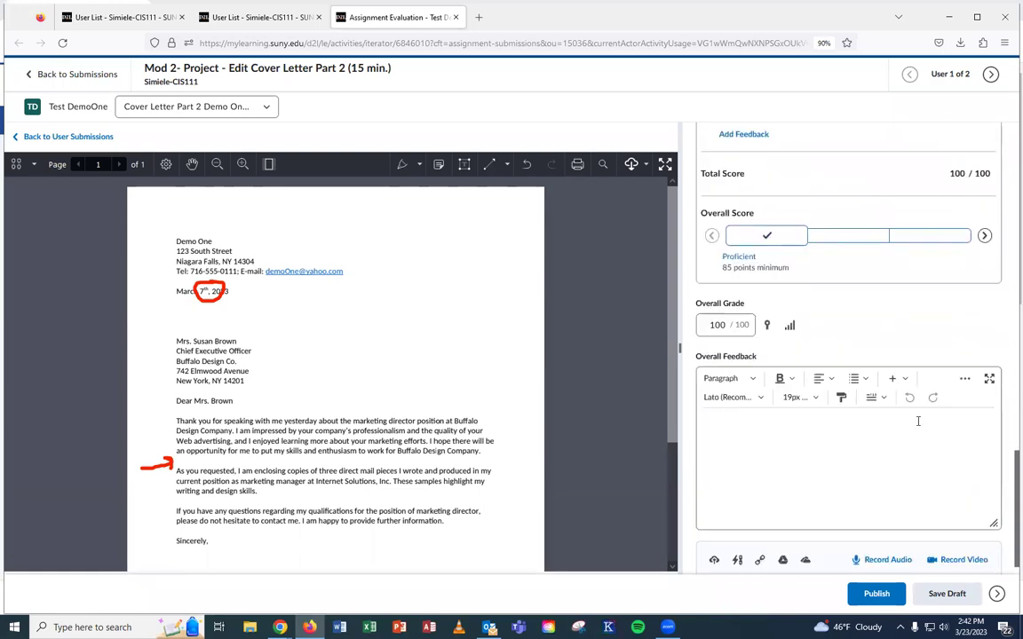
text(G)
text(reat Job! you followed the dire)
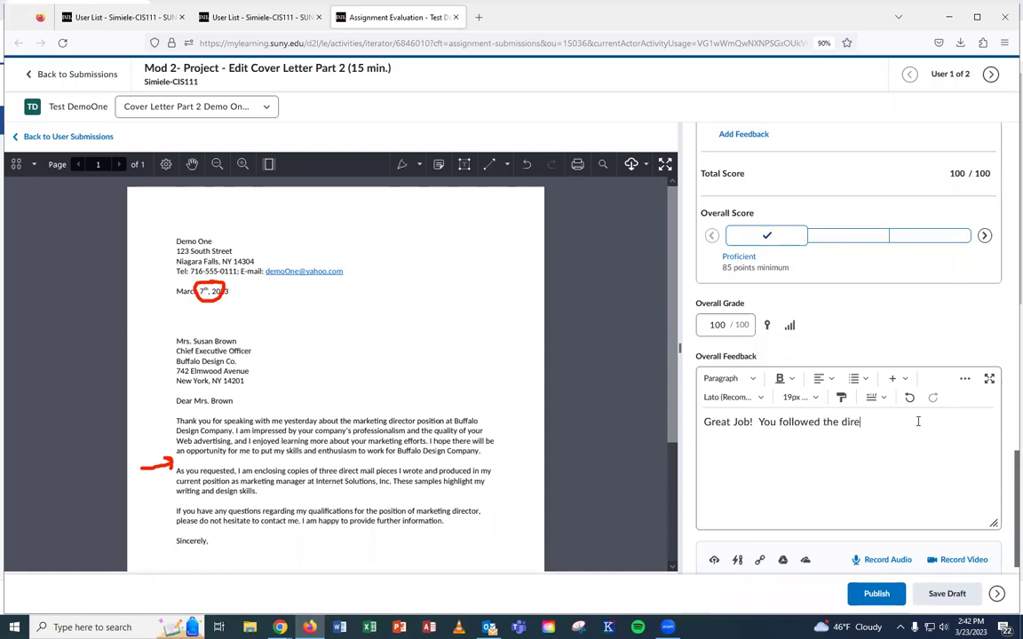
text(ctions carefully and completed all the work.)
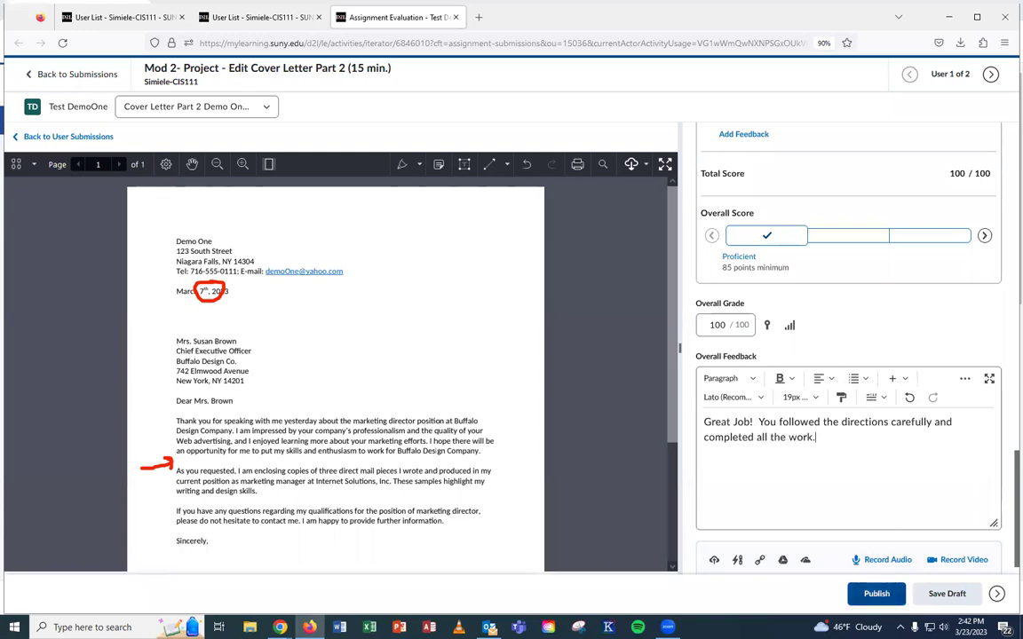
click(877, 595)
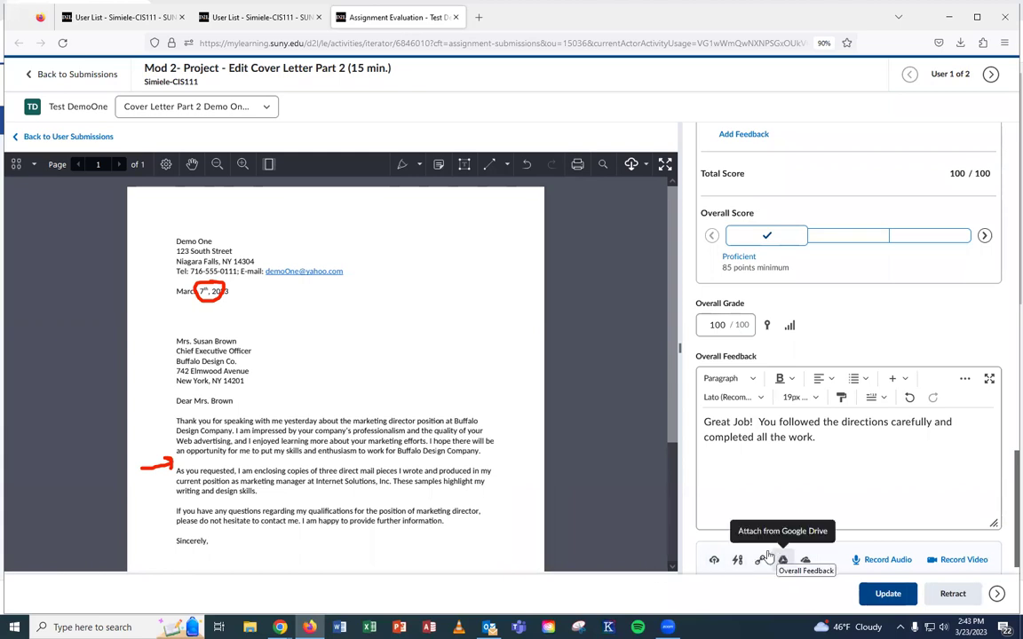
Attach Cover Letter Part 2 Demo One.docx from the Desktop to the overall feedback.
click(715, 561)
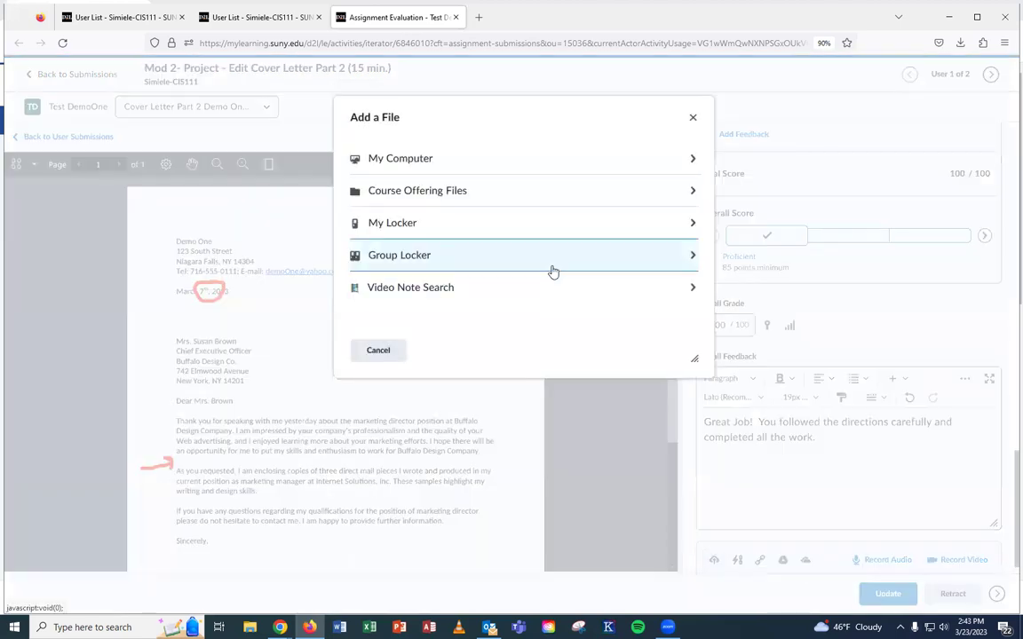
click(430, 159)
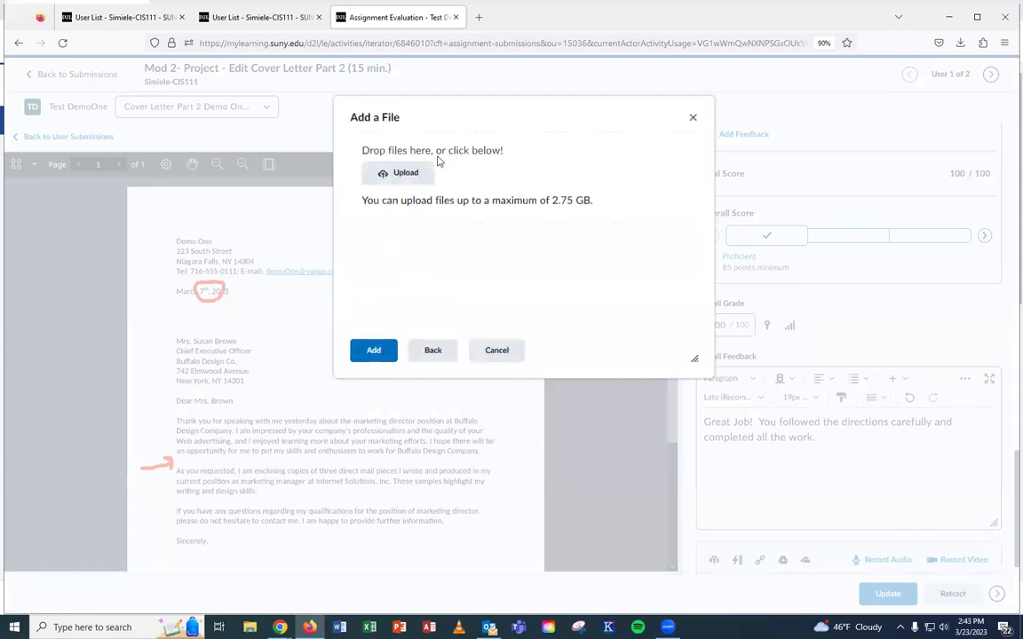
click(416, 173)
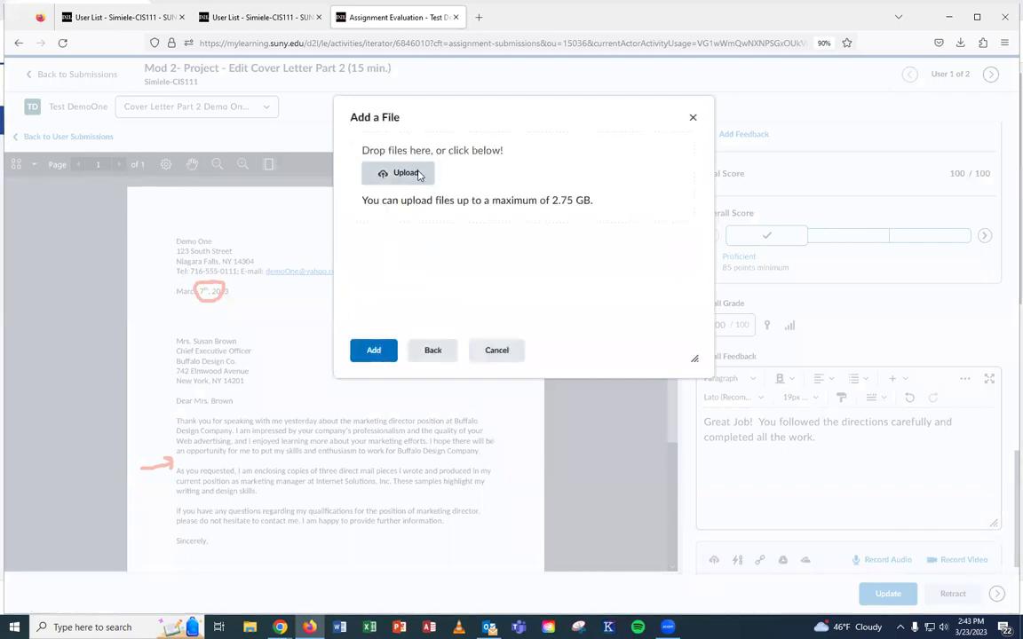
click(419, 174)
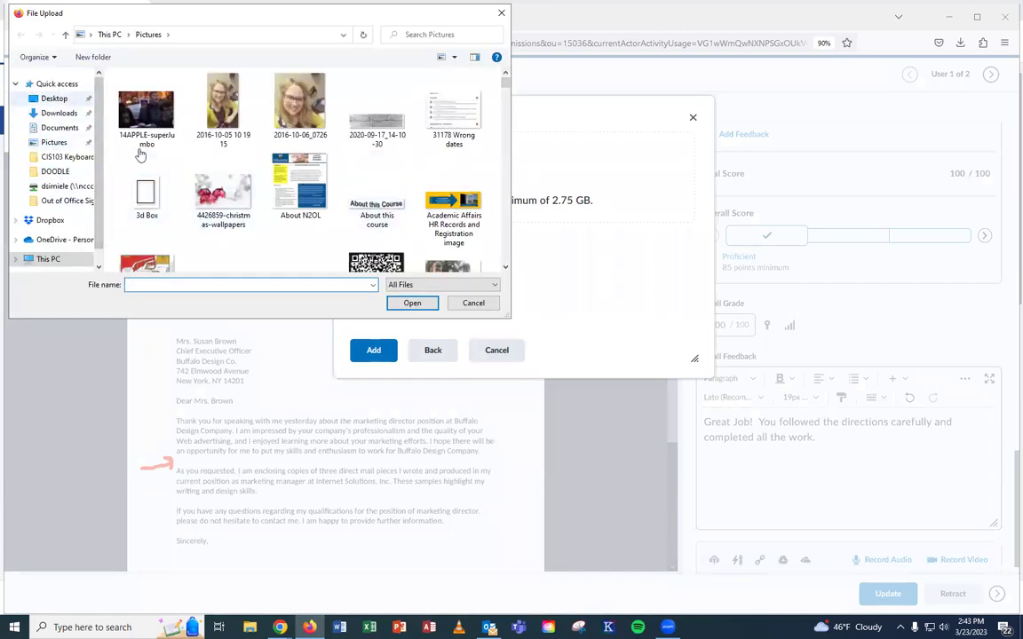
click(54, 98)
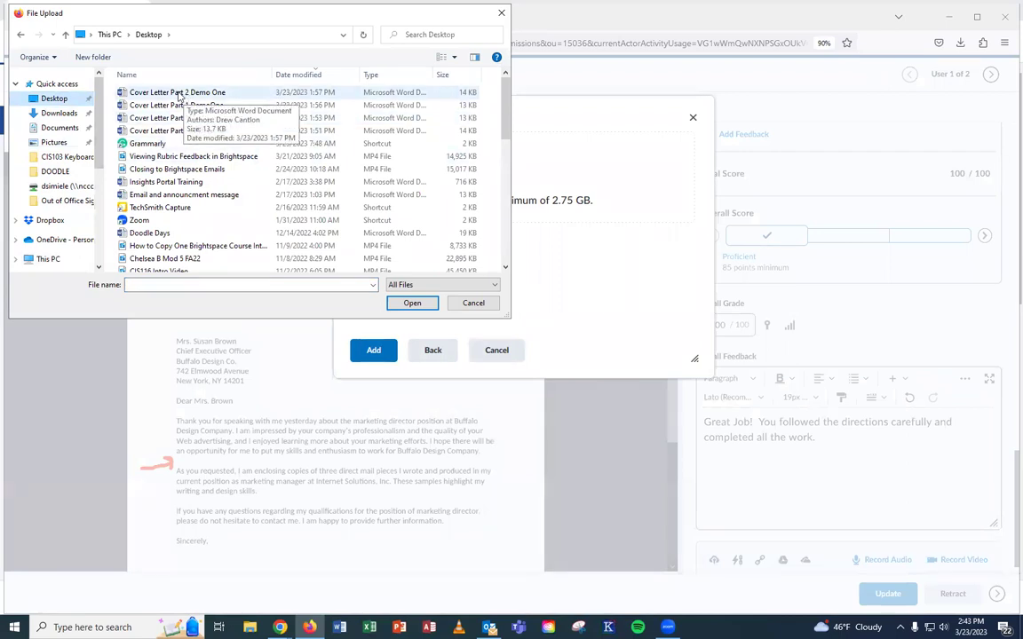
click(177, 93)
click(412, 303)
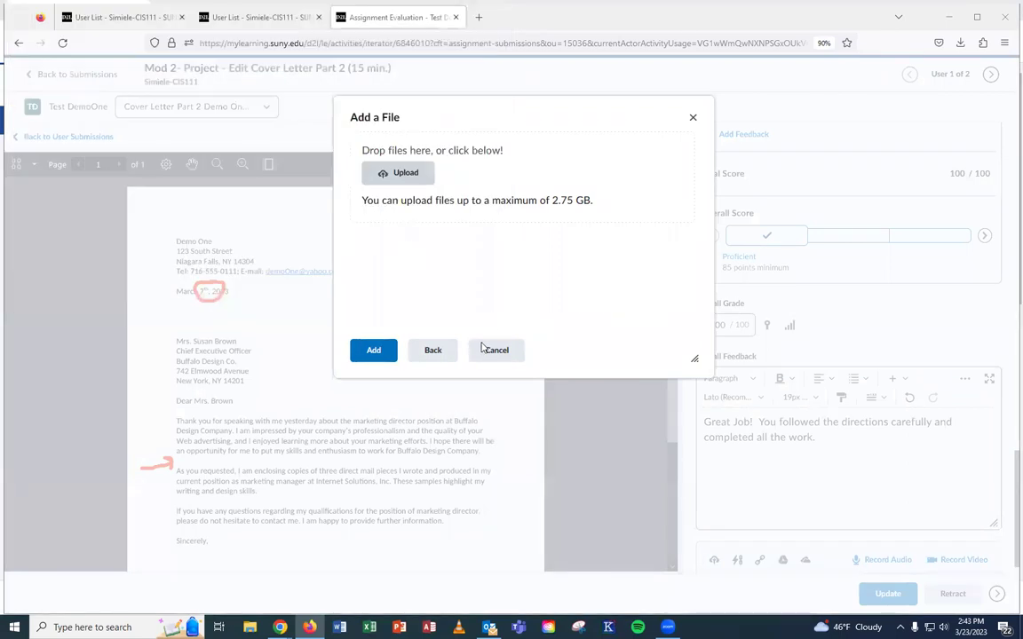
click(373, 351)
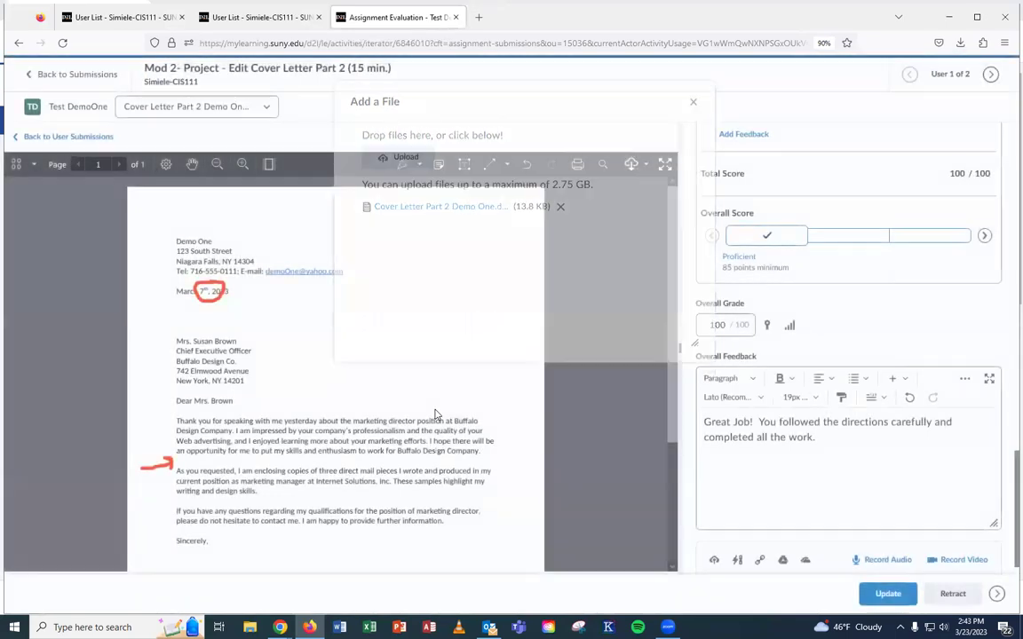
Update the published evaluation so it includes the new attachment.
scroll(786, 441, down, 2)
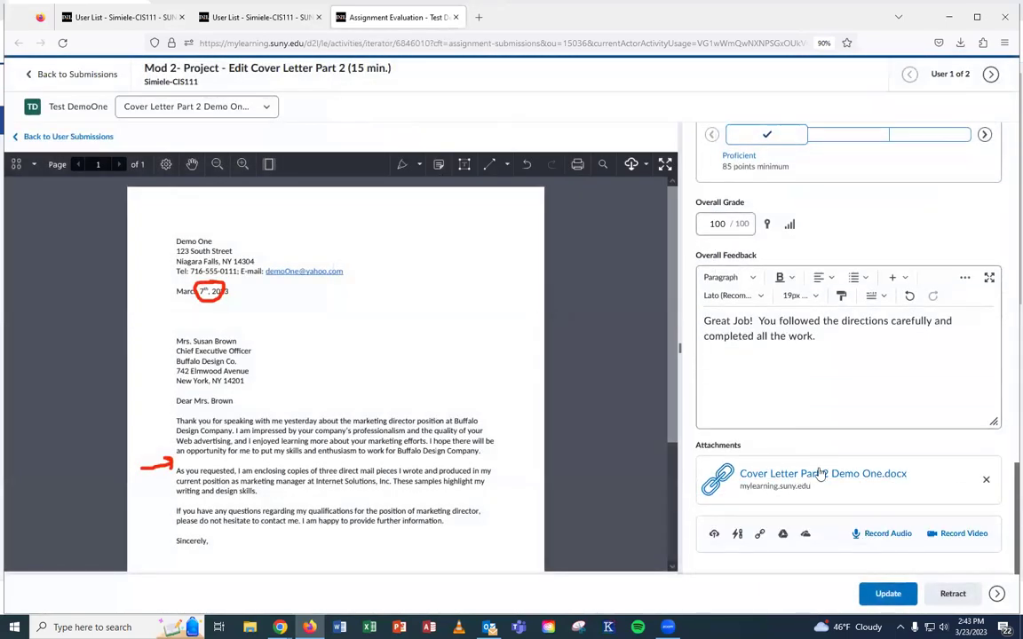
click(888, 593)
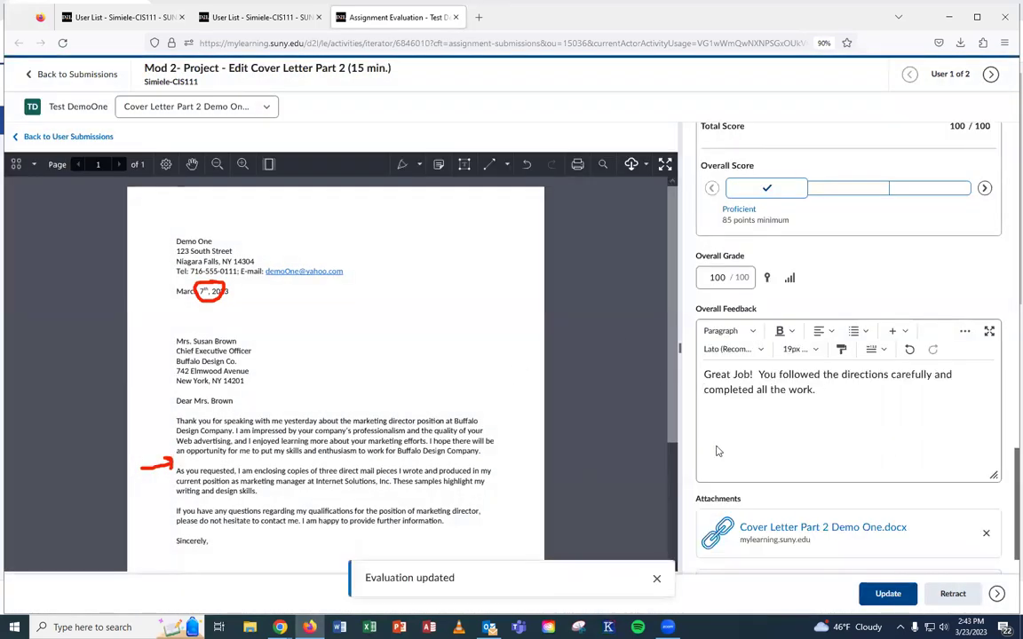
scroll(717, 451, up, 15)
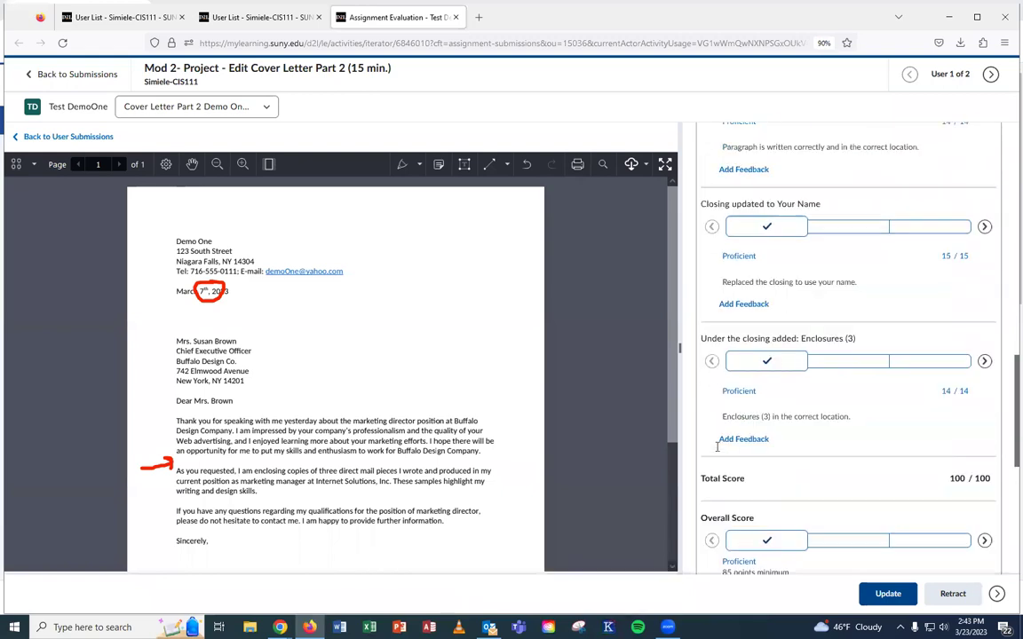
scroll(718, 451, up, 5)
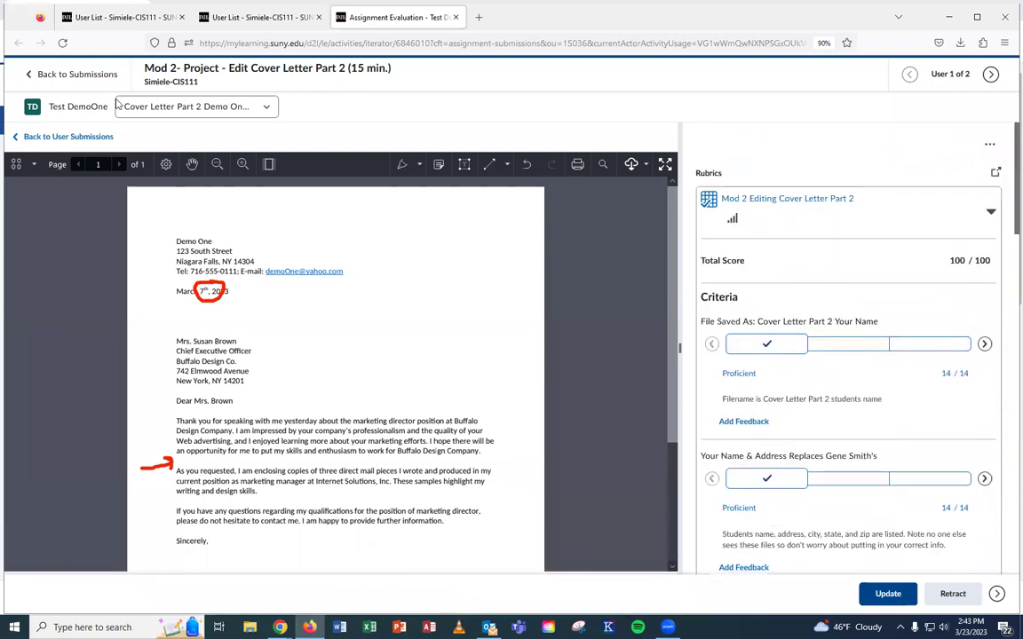
Go back to Submissions, cancel the email to users without submissions, and reload the page.
click(89, 74)
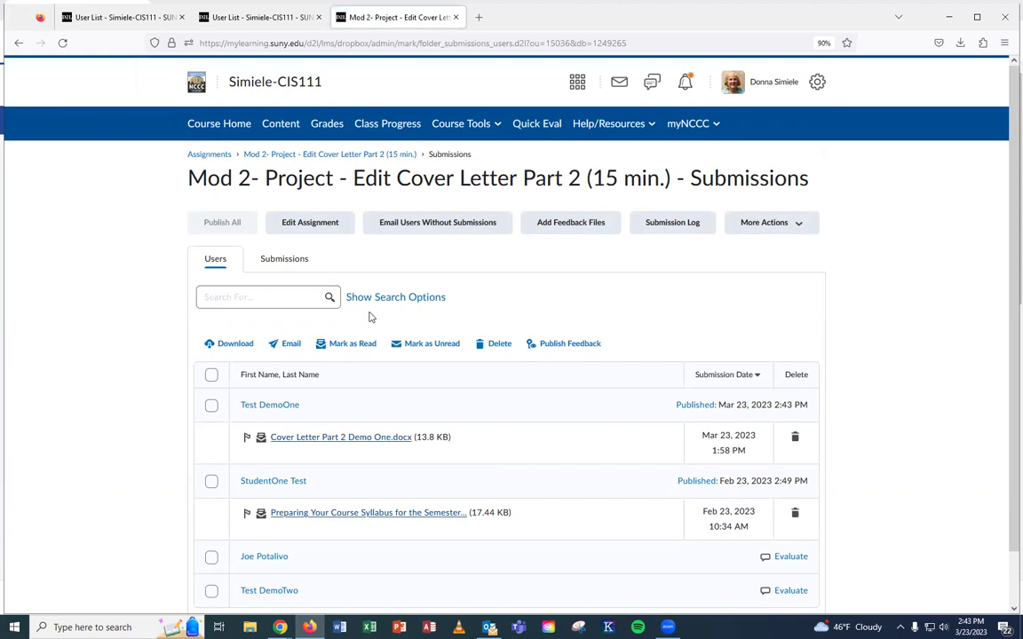
click(437, 223)
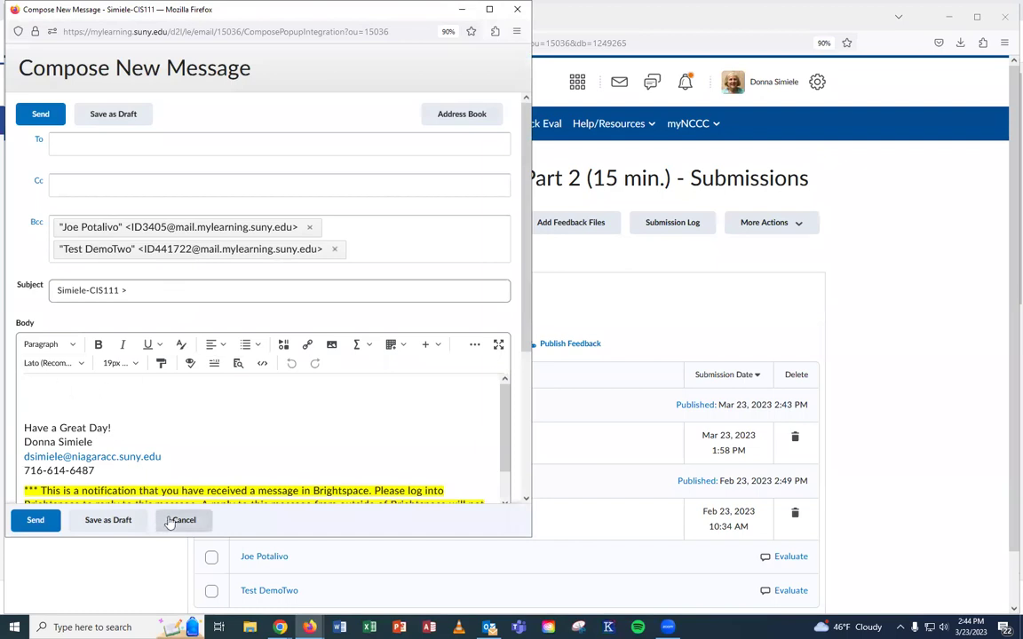
click(170, 523)
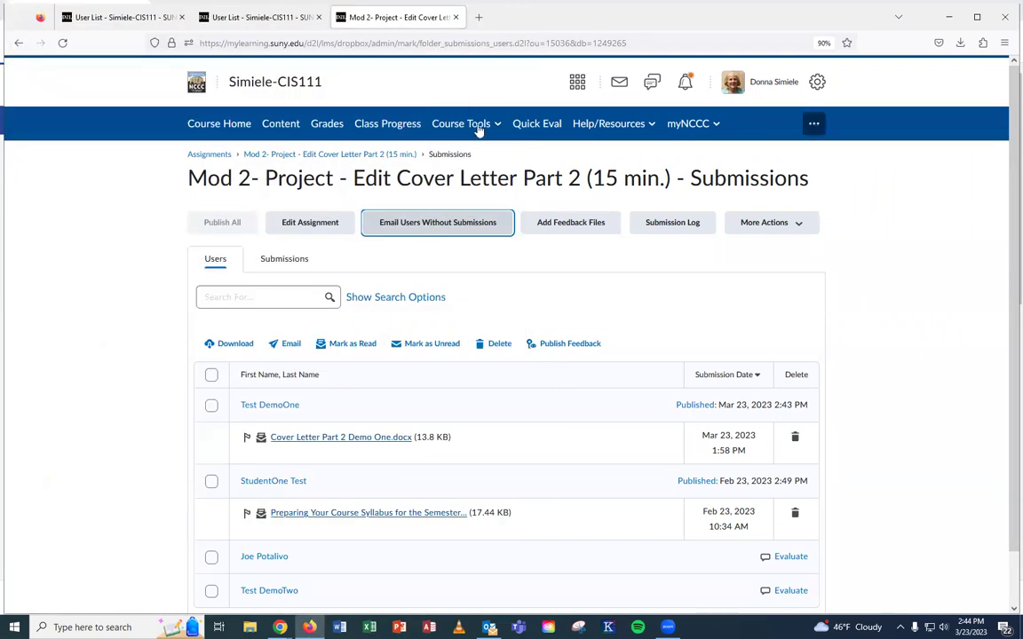
click(373, 154)
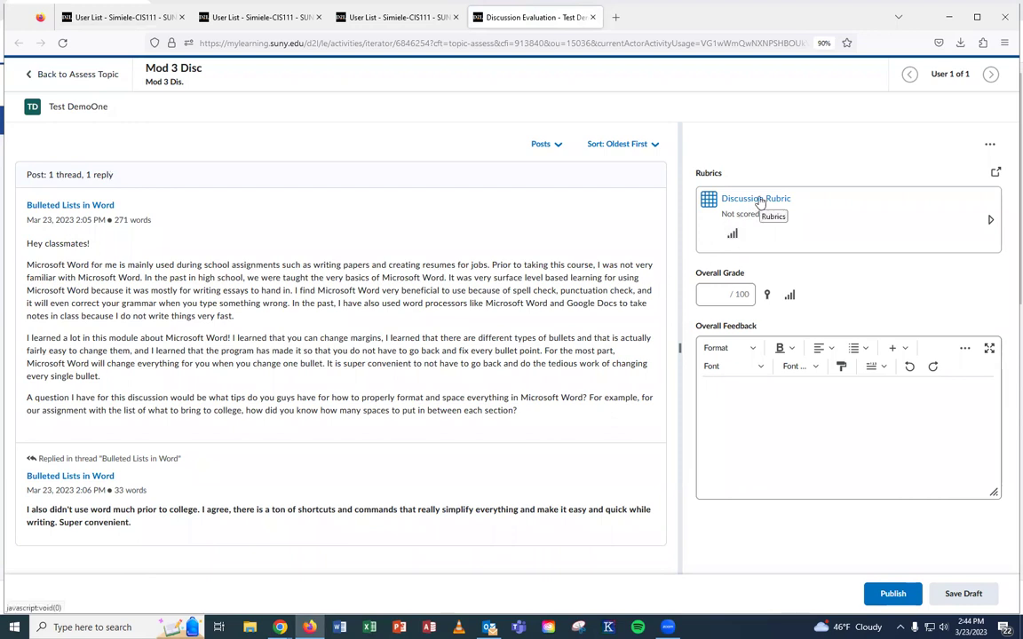
Expand the Discussion Rubric, try a Fair 22.5/30 score on the first criterion, then clear it.
click(760, 201)
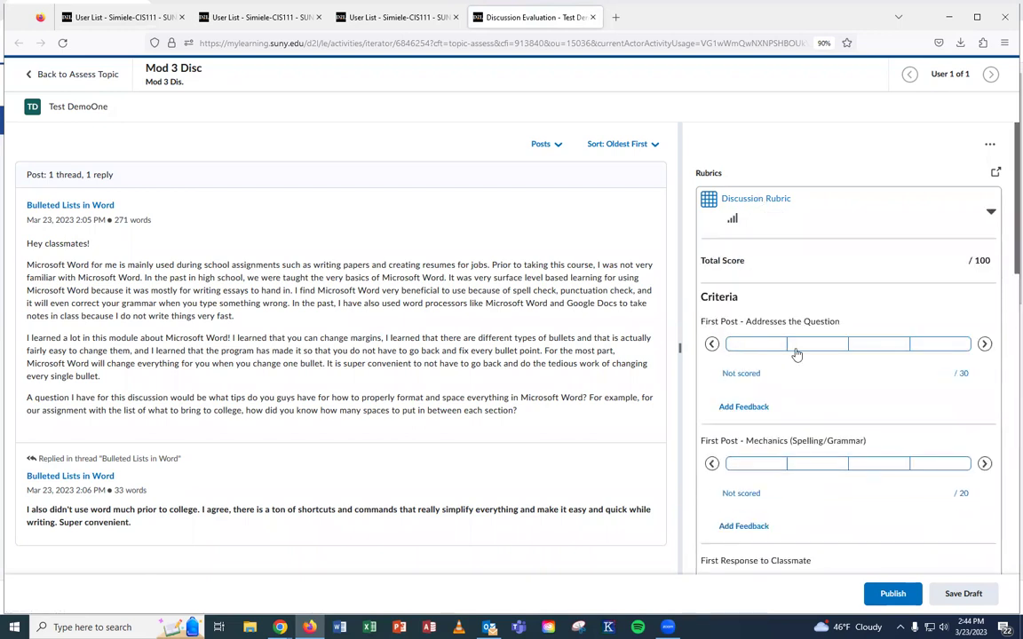
click(880, 345)
click(817, 346)
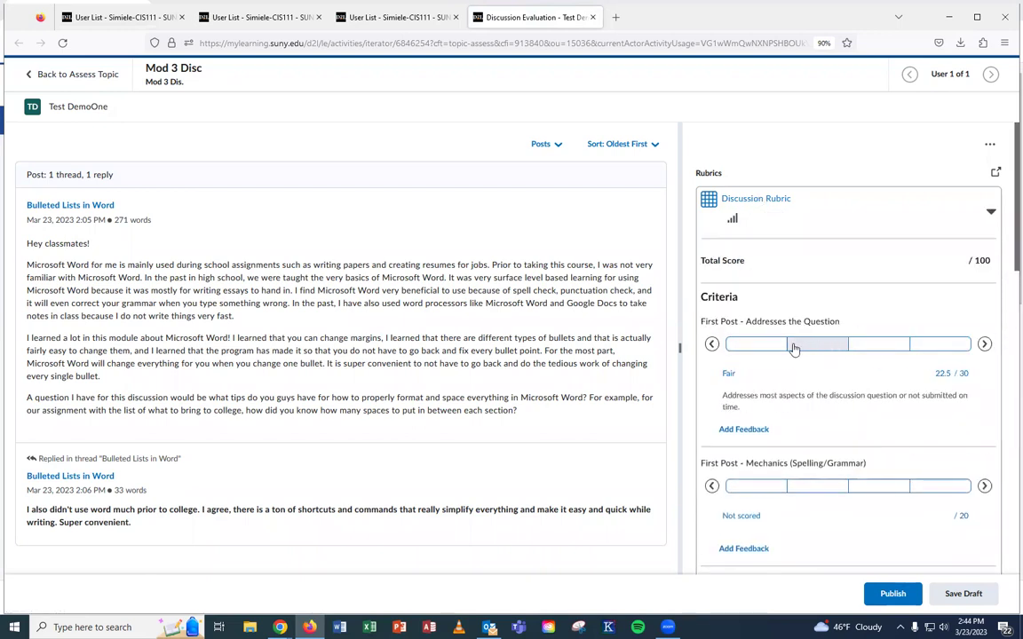
click(795, 349)
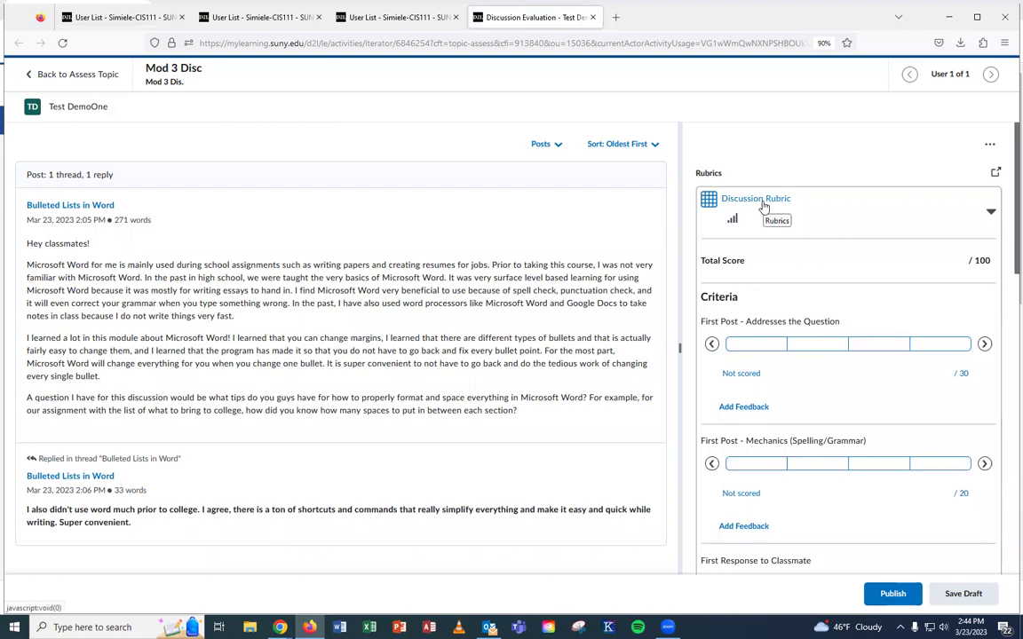
Pop the Discussion Rubric out into its own window and look over its criteria table.
click(996, 173)
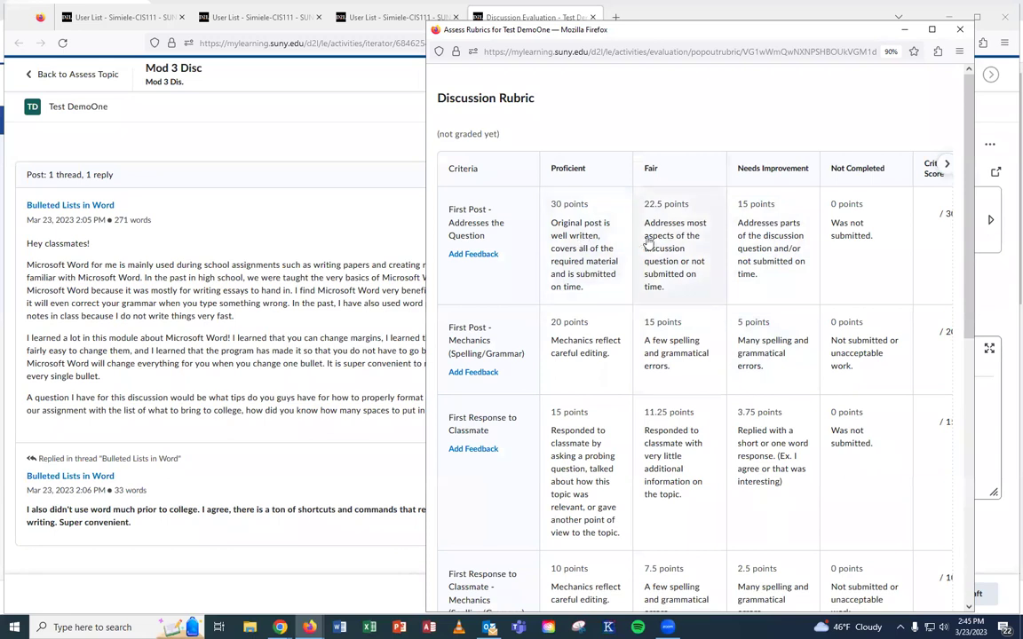
scroll(853, 278, down, 3)
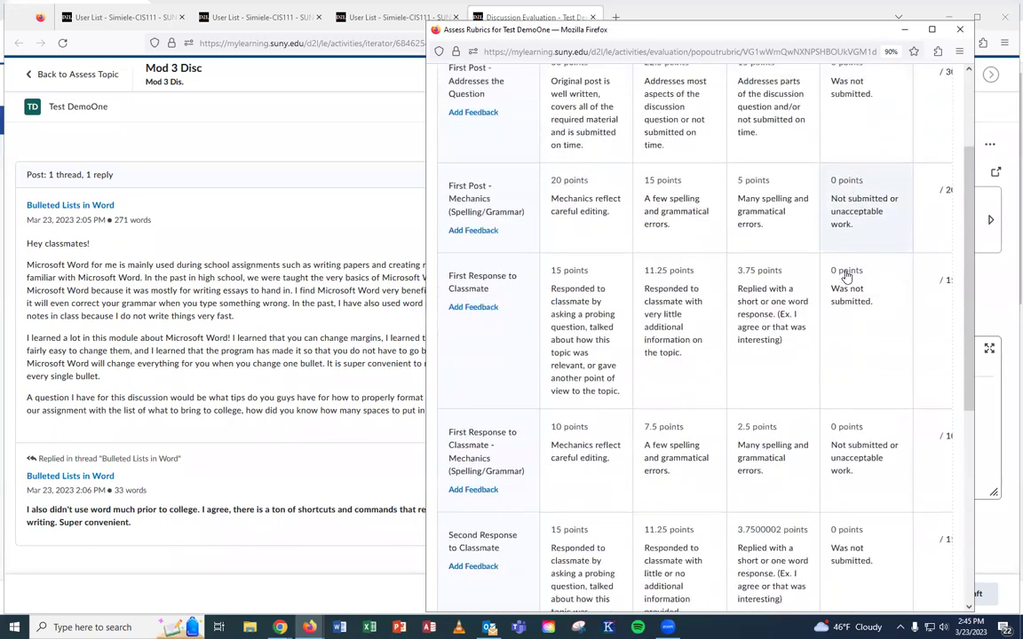
scroll(842, 280, down, 1)
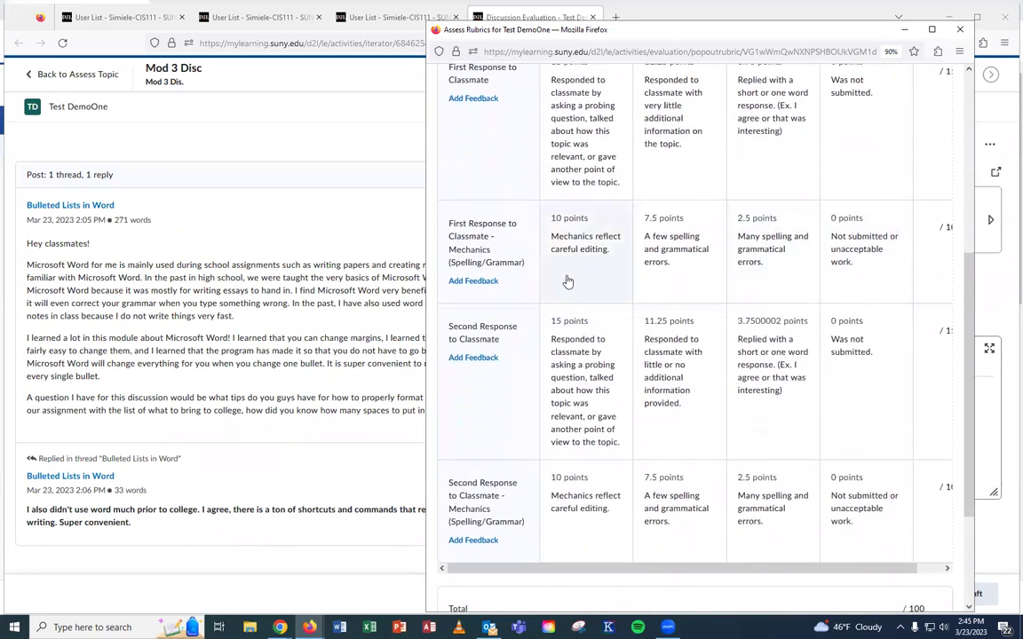
scroll(439, 231, up, 1)
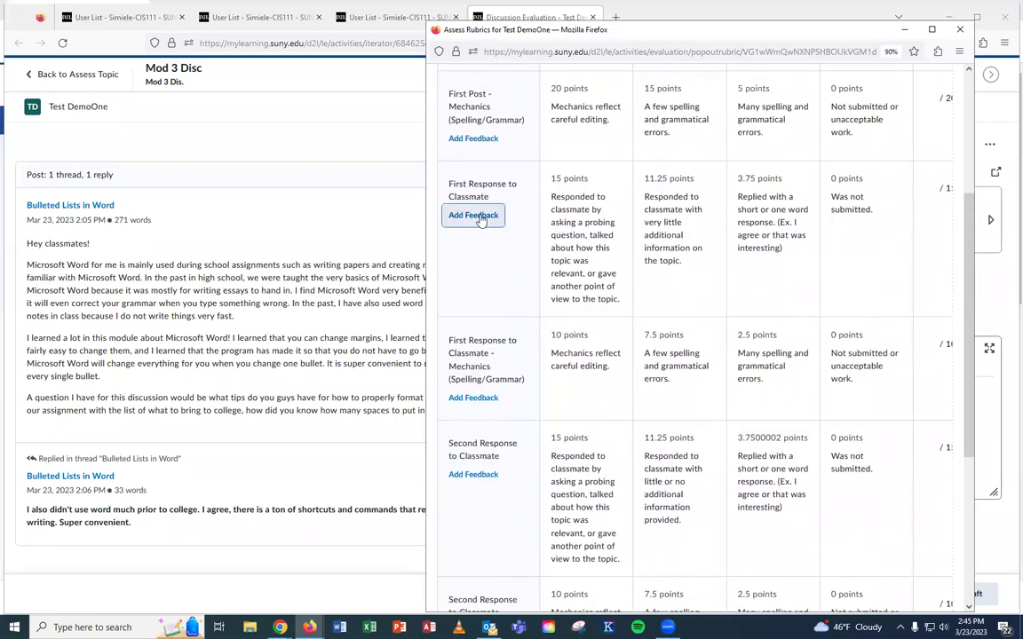
scroll(478, 259, up, 2)
scroll(478, 260, up, 3)
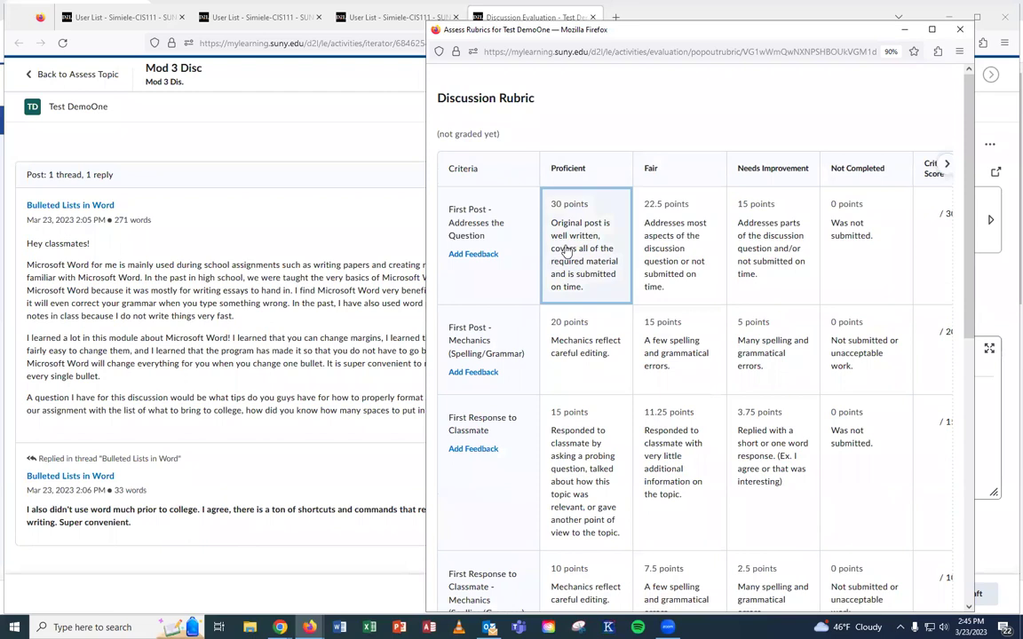
Score First Post criteria Proficient, First Response 3.75 and 7.5, and Second Response criteria 0.
click(562, 256)
click(588, 375)
scroll(582, 372, down, 2)
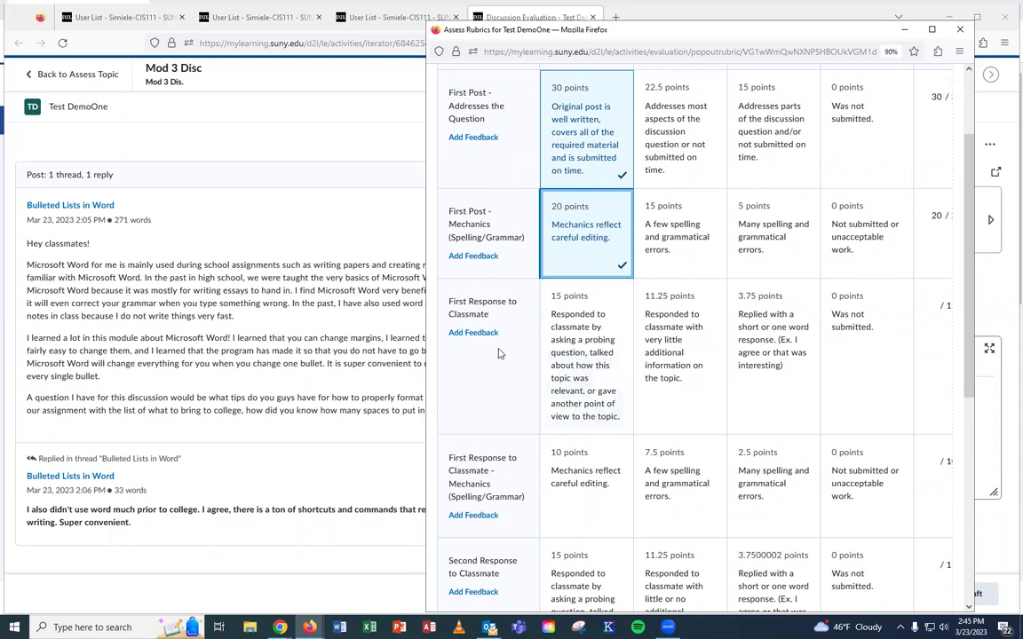
click(676, 335)
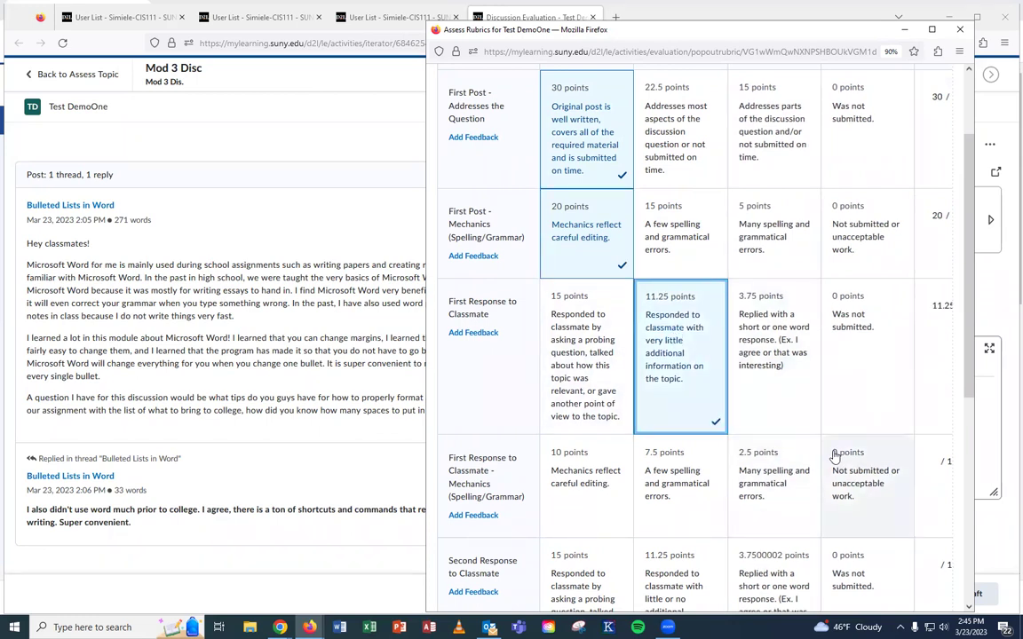
click(767, 383)
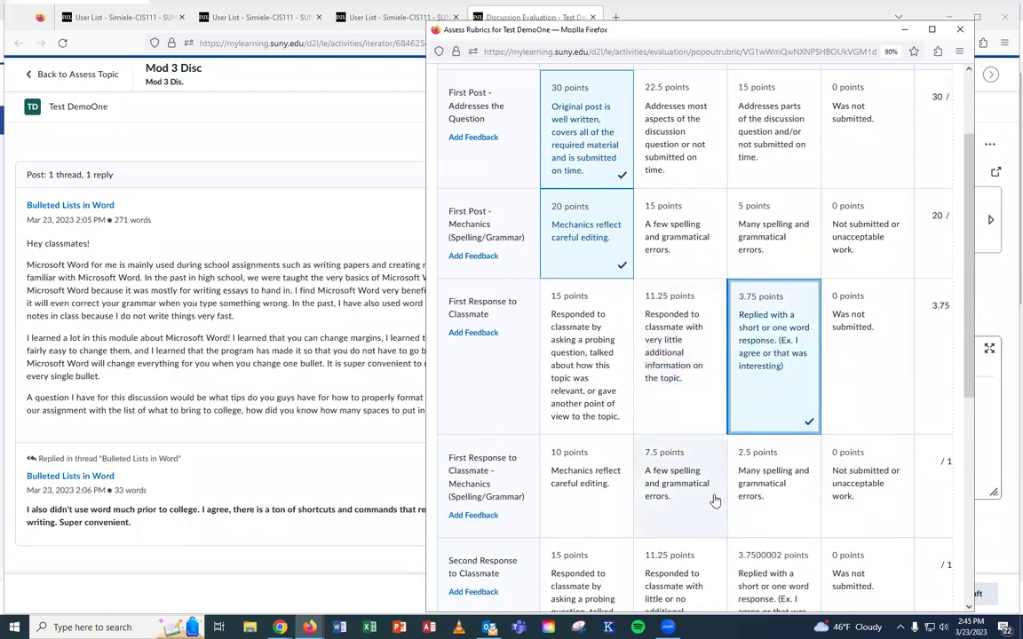
click(659, 492)
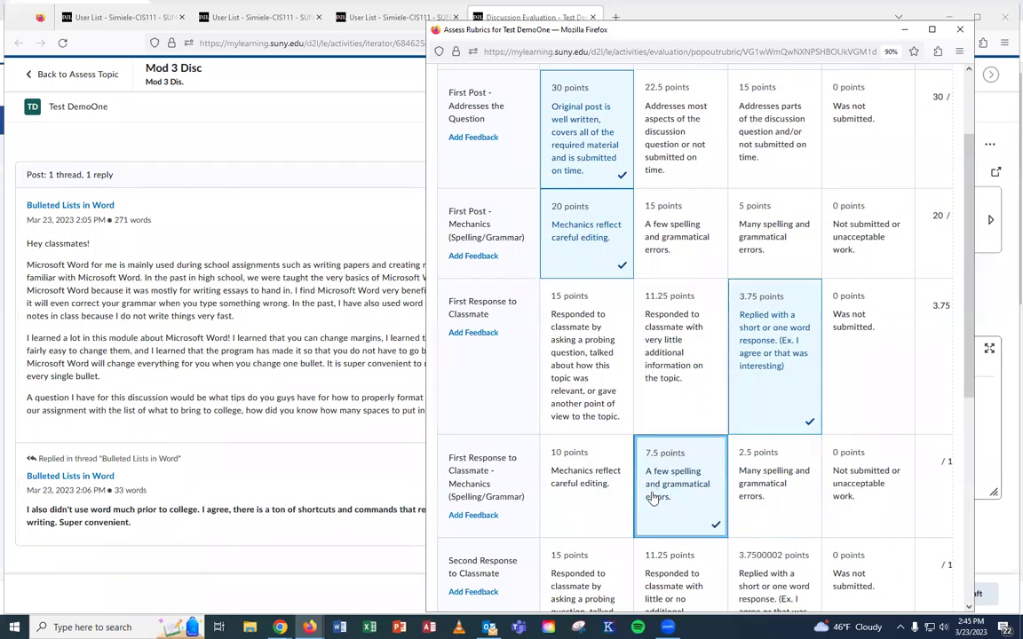
scroll(649, 498, down, 5)
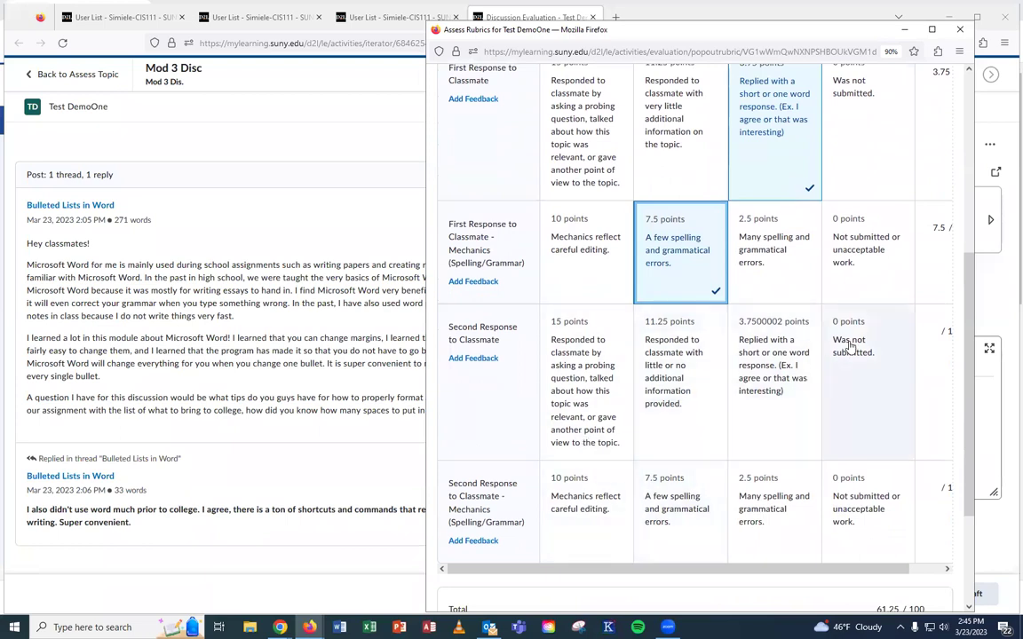
click(851, 395)
click(866, 505)
scroll(755, 497, up, 6)
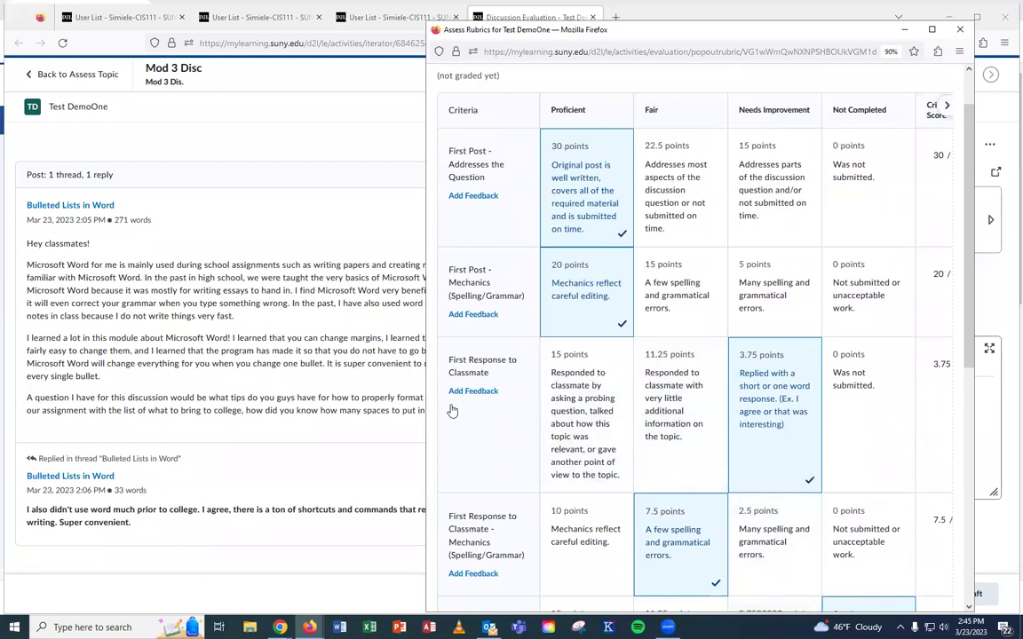
Add feedback 'You are missing a link to an article or website. Check instructions' and 'Make sure you proofread your work!' to the First Response rows.
click(475, 392)
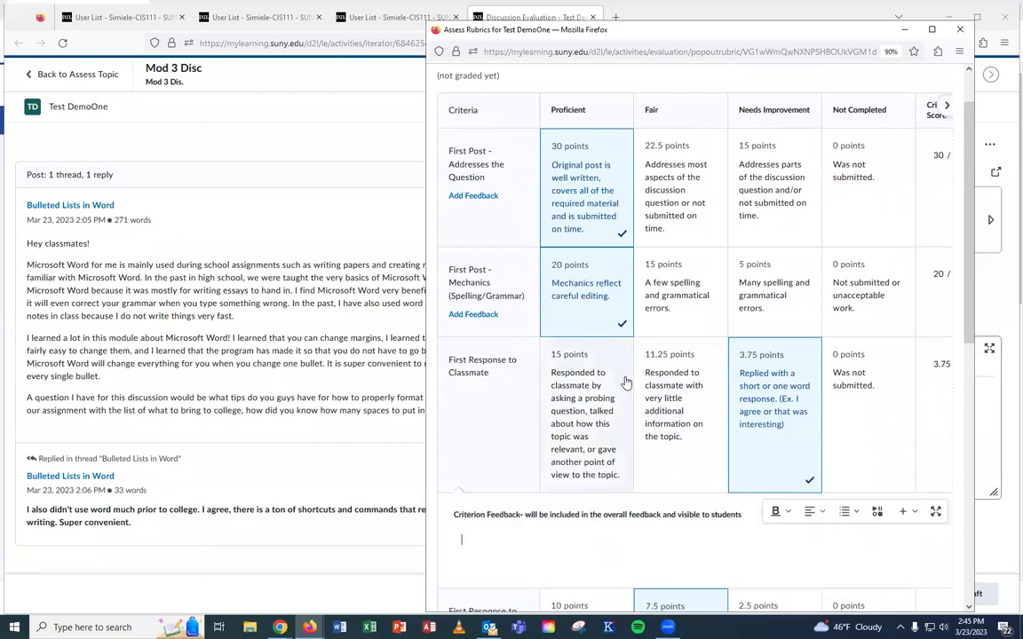
scroll(714, 337, down, 1)
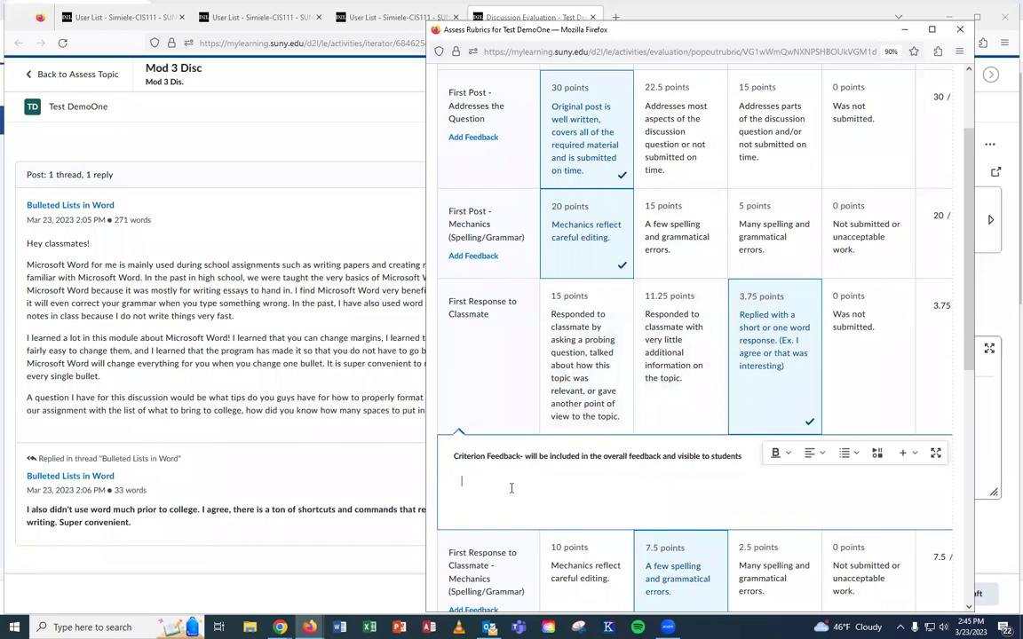
text(You are missing a link )
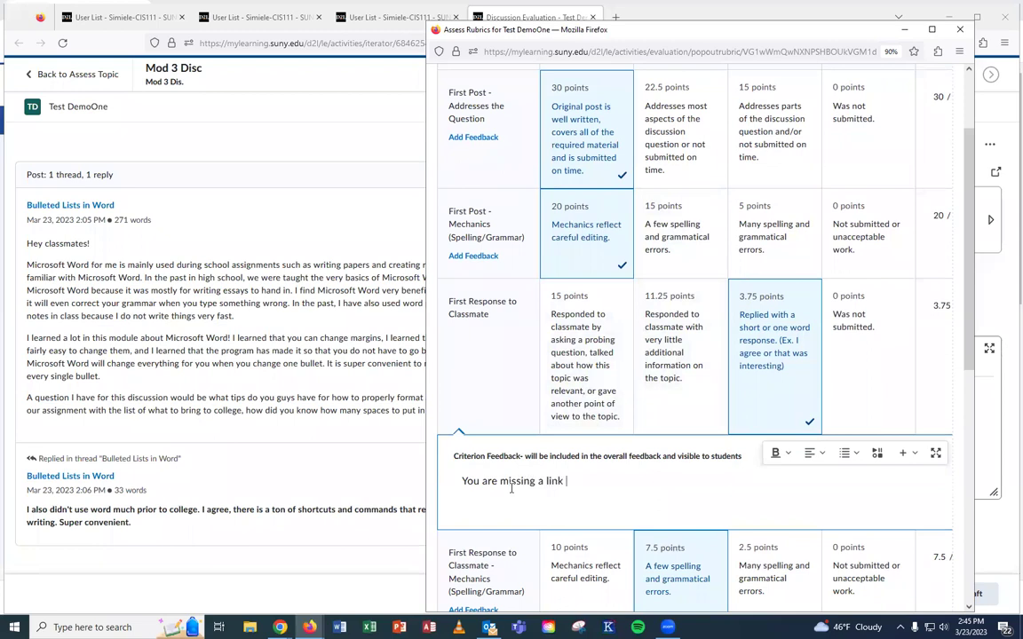
text(to an article or website.  )
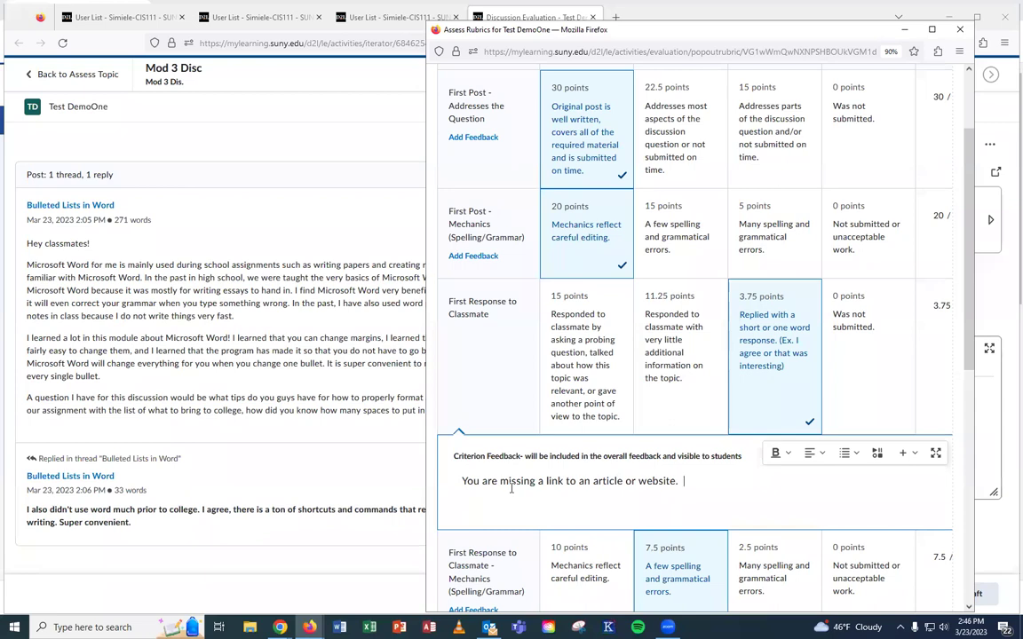
text(Check instructions!)
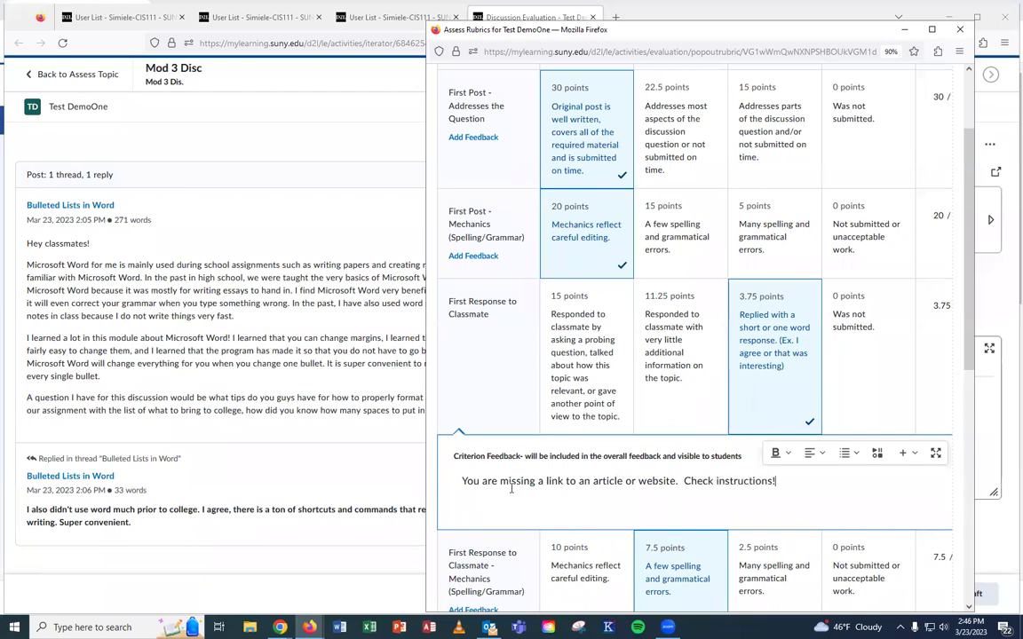
scroll(460, 440, down, 4)
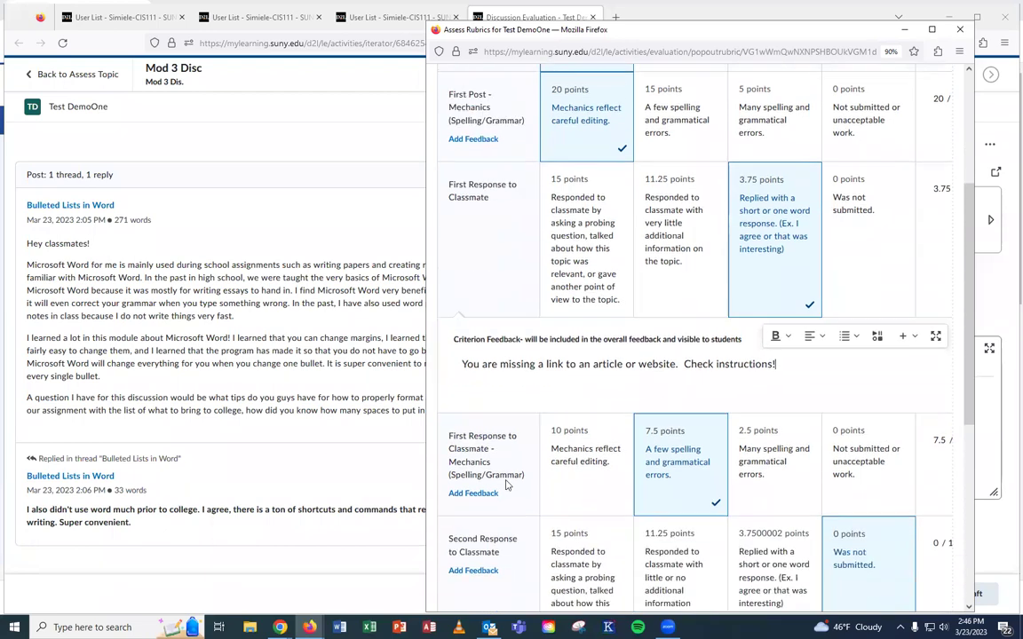
click(474, 434)
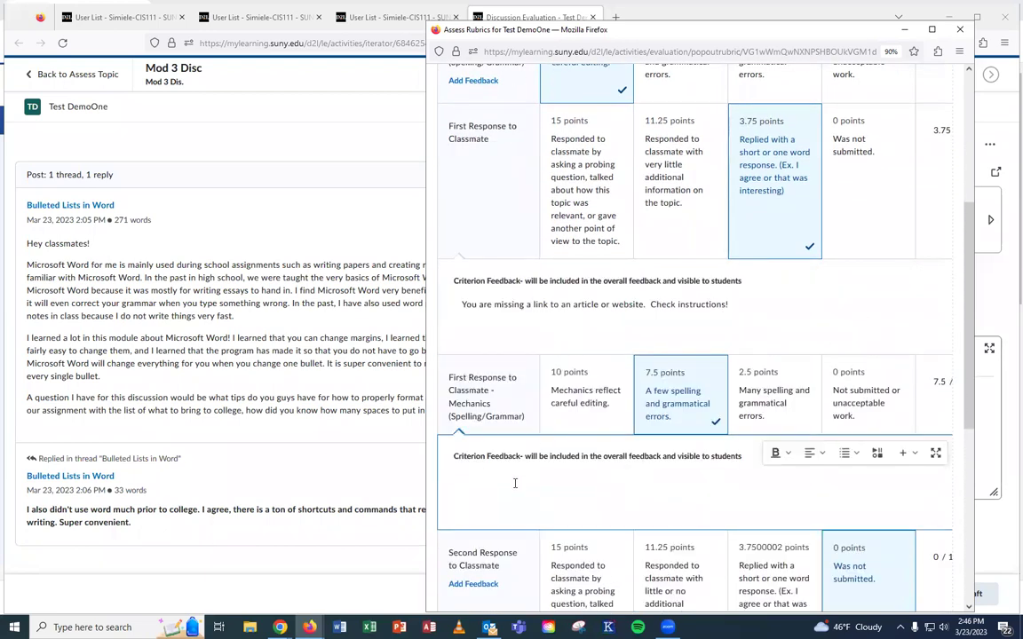
text(Make sure you proofread your wo)
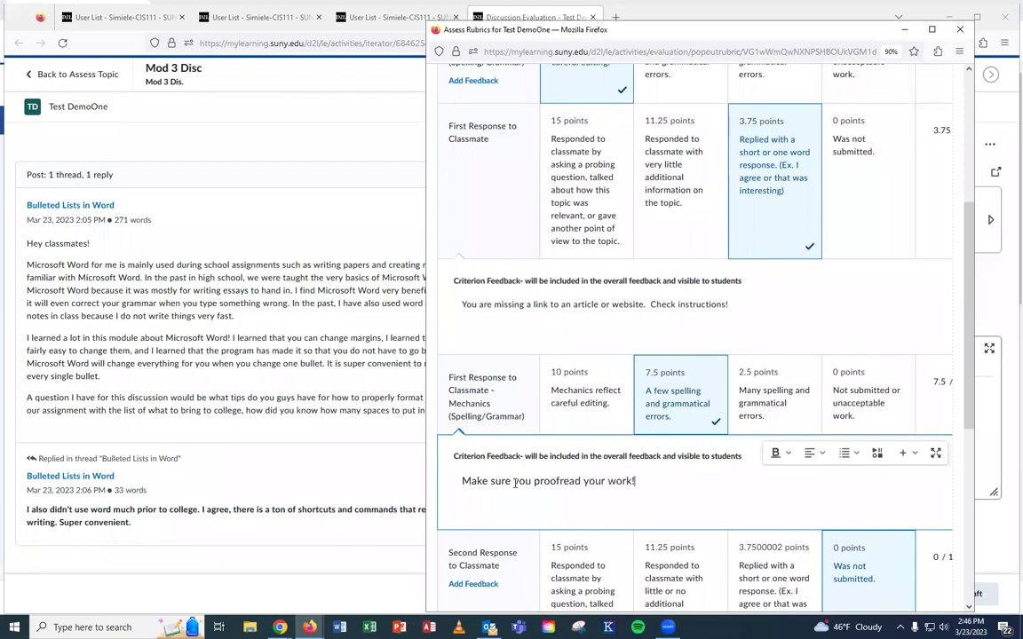
text(rk!)
scroll(530, 399, down, 5)
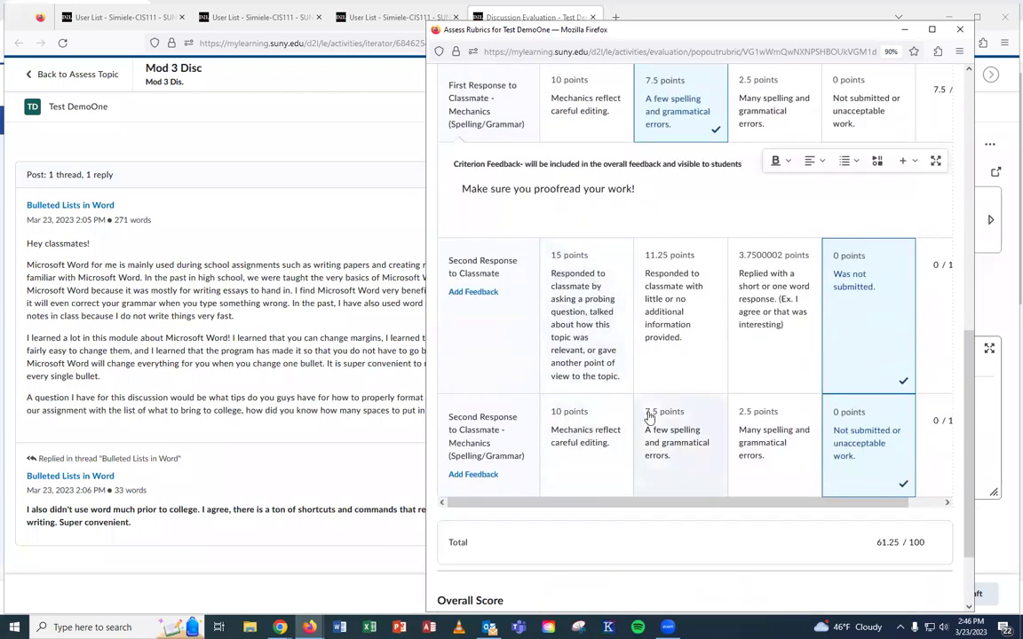
scroll(649, 416, down, 2)
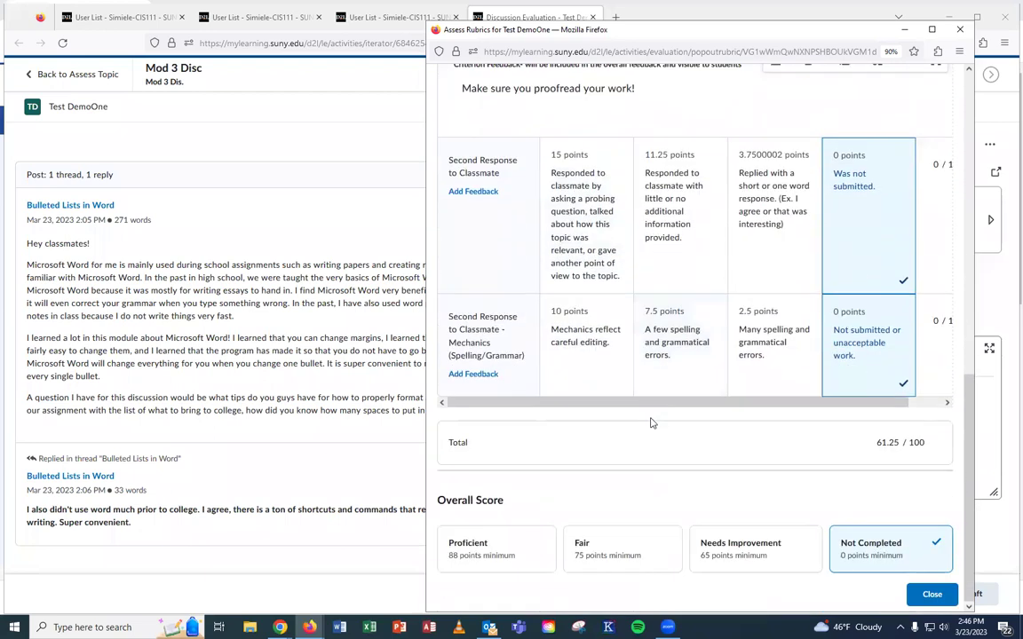
Close the rubric window and enter overall feedback 'Check rubric for feedback.'.
click(931, 595)
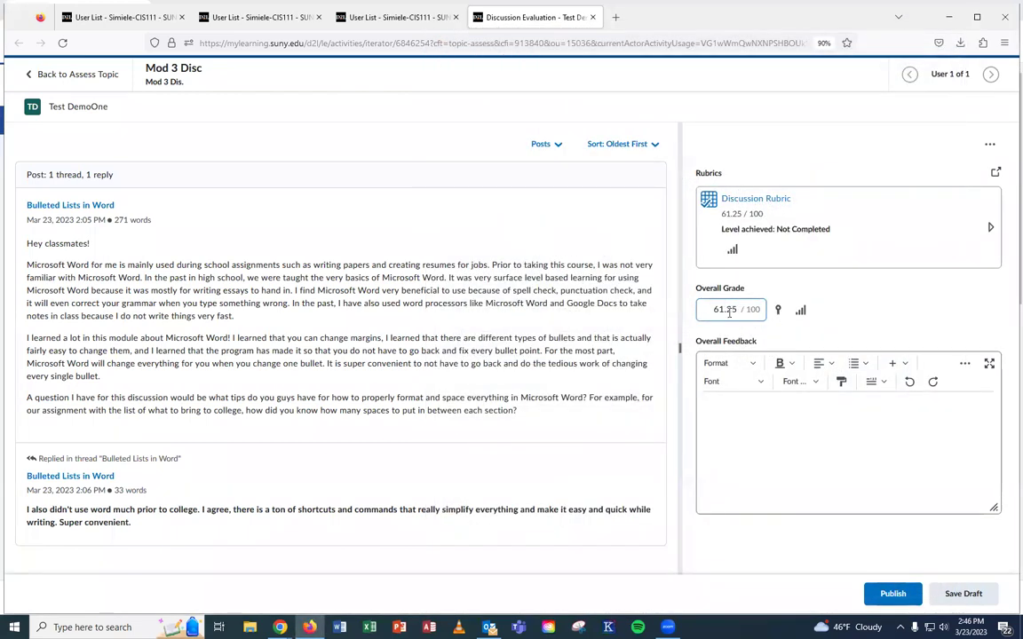
click(750, 432)
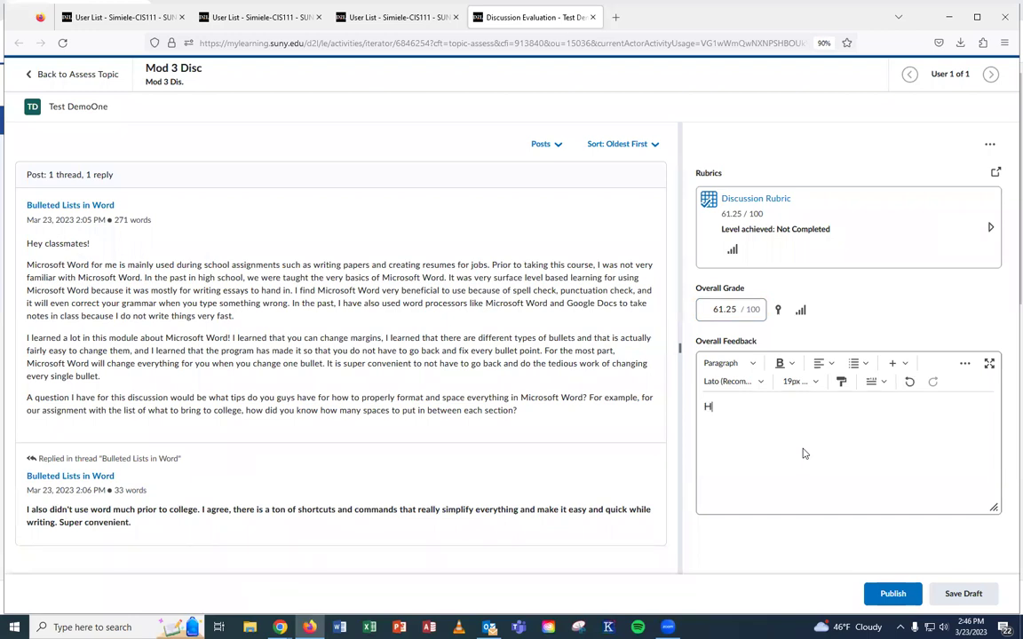
text(Check rubric for feedback.)
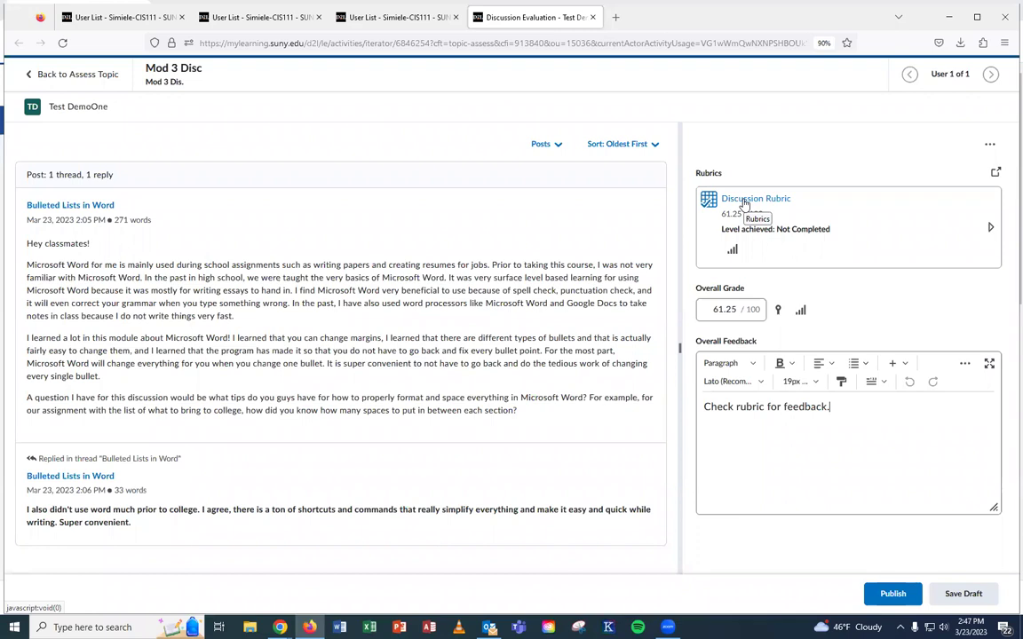
Review the rubric in its pop-out window, close it, and publish the discussion evaluation.
click(995, 172)
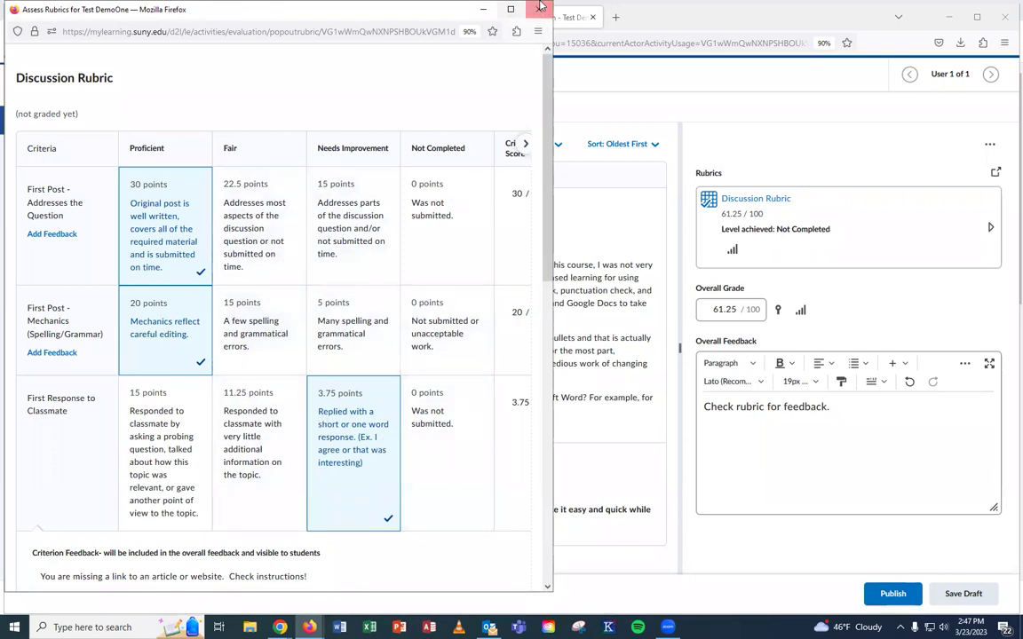
click(488, 8)
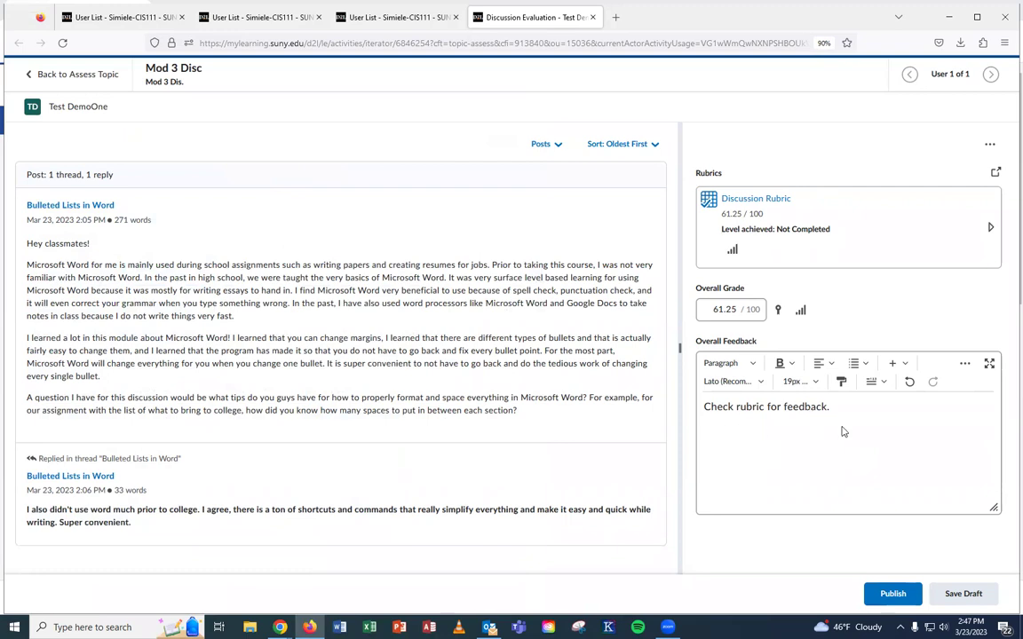
click(895, 595)
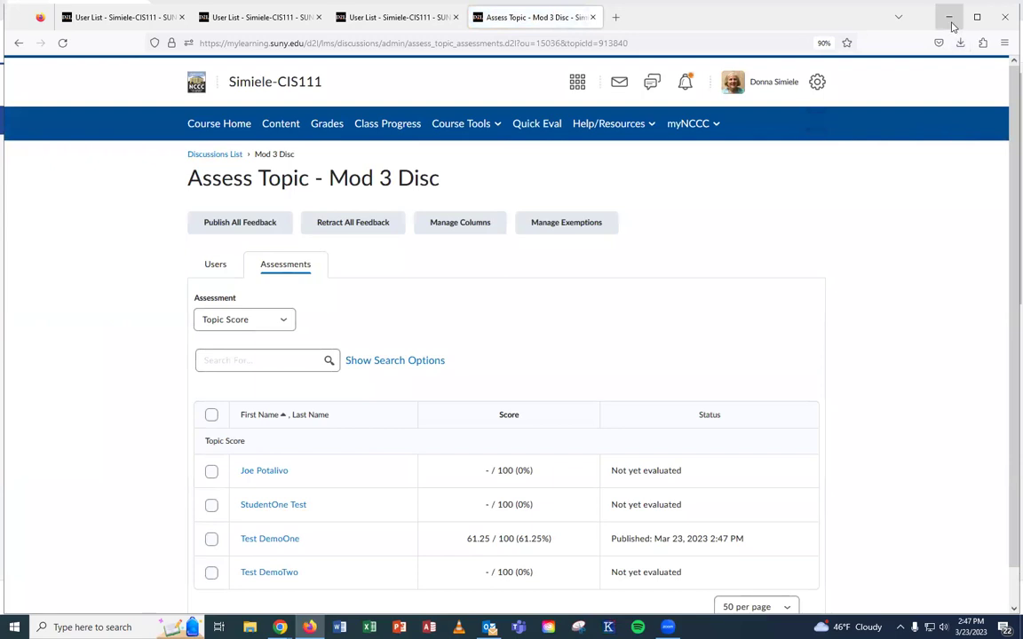
In the Chrome student view, open the CIS111 course and go to its Grades page.
click(950, 20)
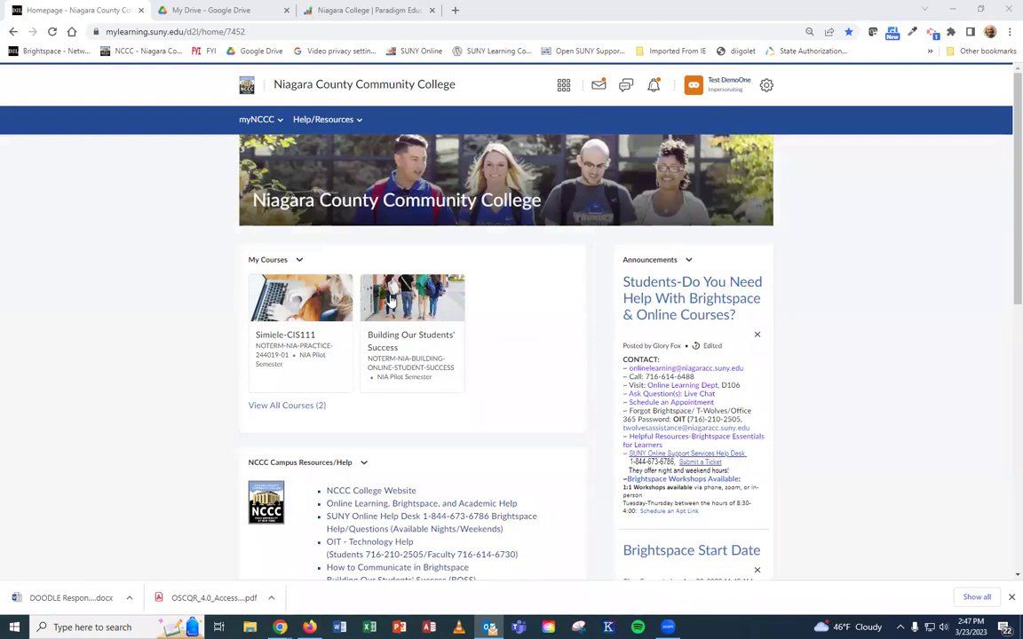
click(286, 336)
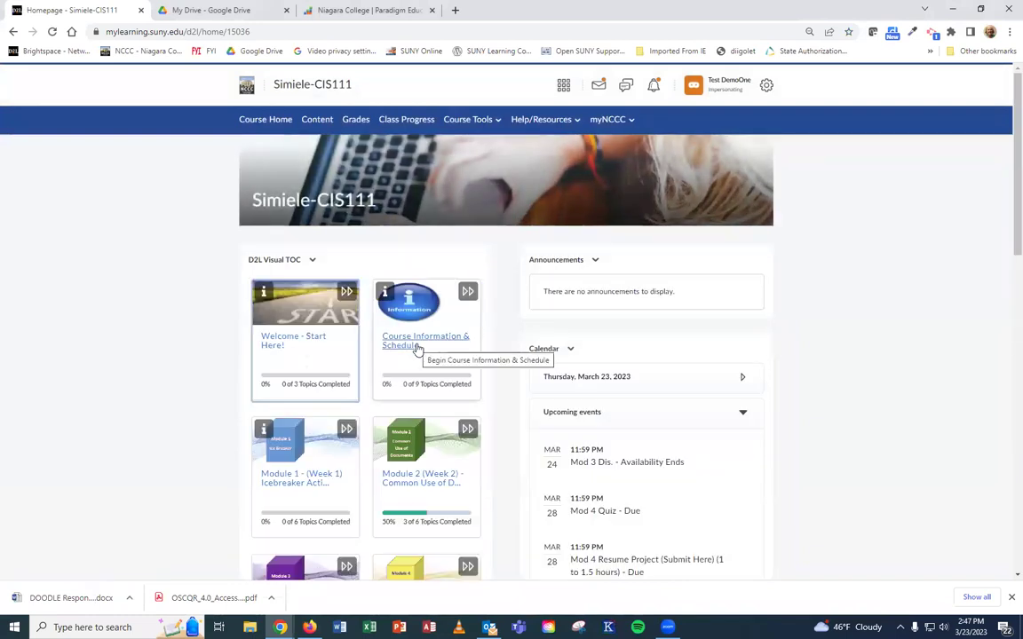
click(356, 120)
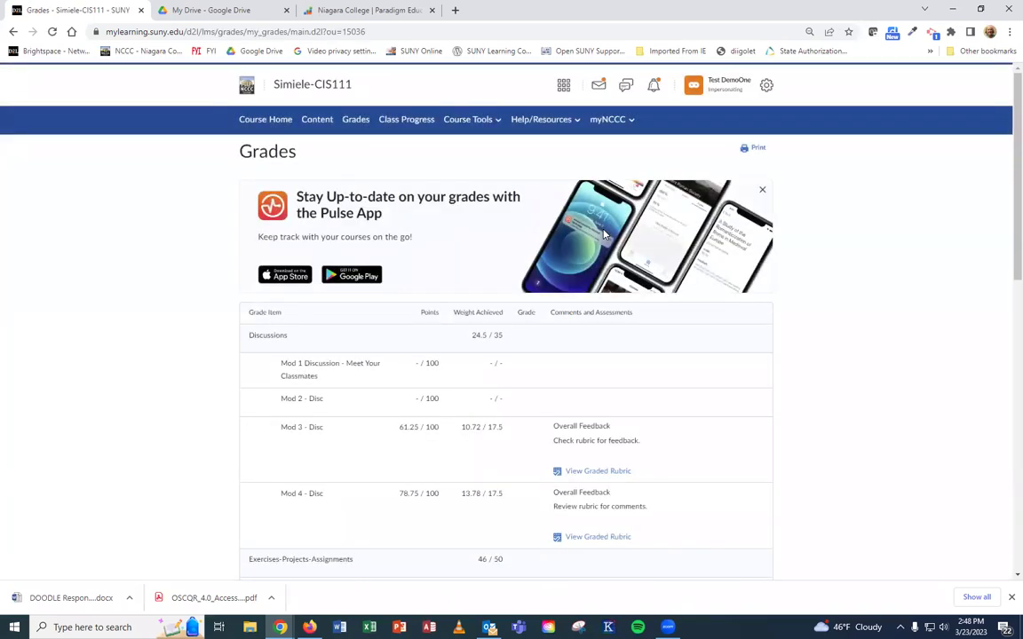
Scroll to the Mod 3 - Disc feedback, select it, and open its graded rubric (61.25 / 100).
scroll(604, 233, down, 3)
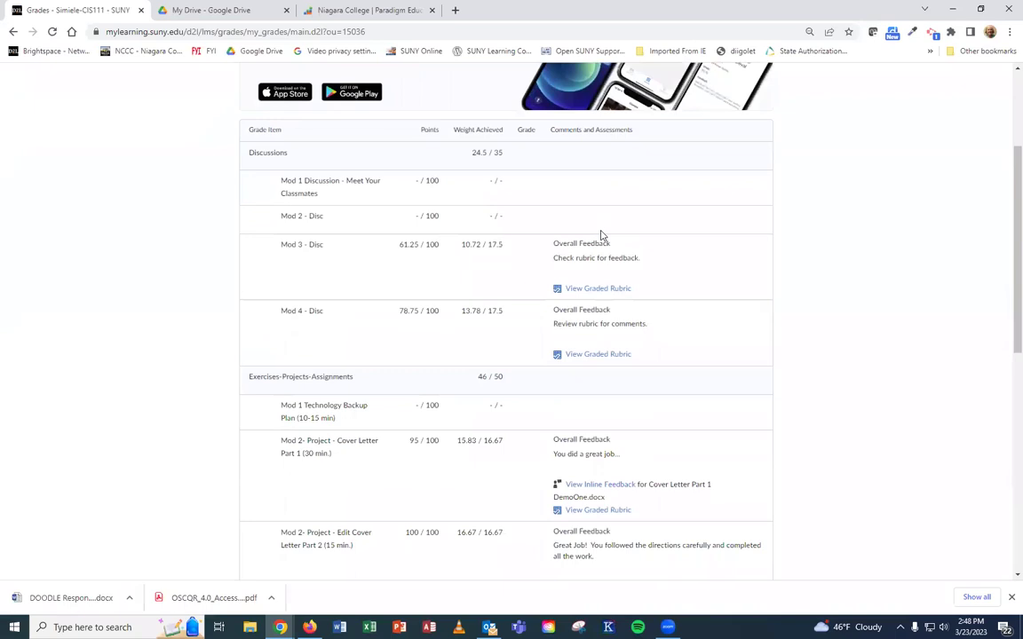
scroll(591, 232, down, 1)
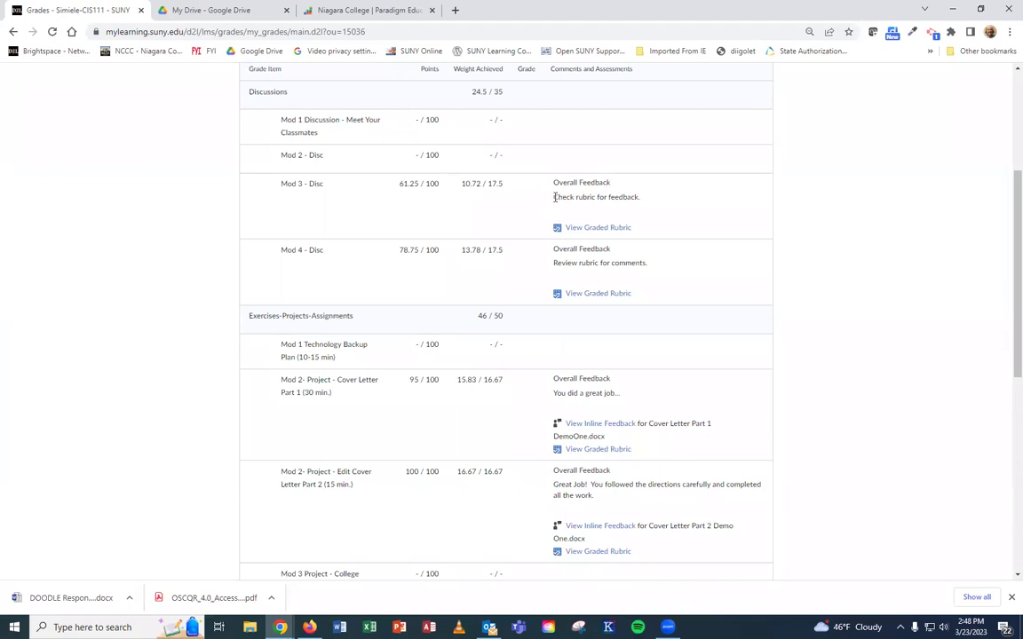
drag(555, 197, 646, 203)
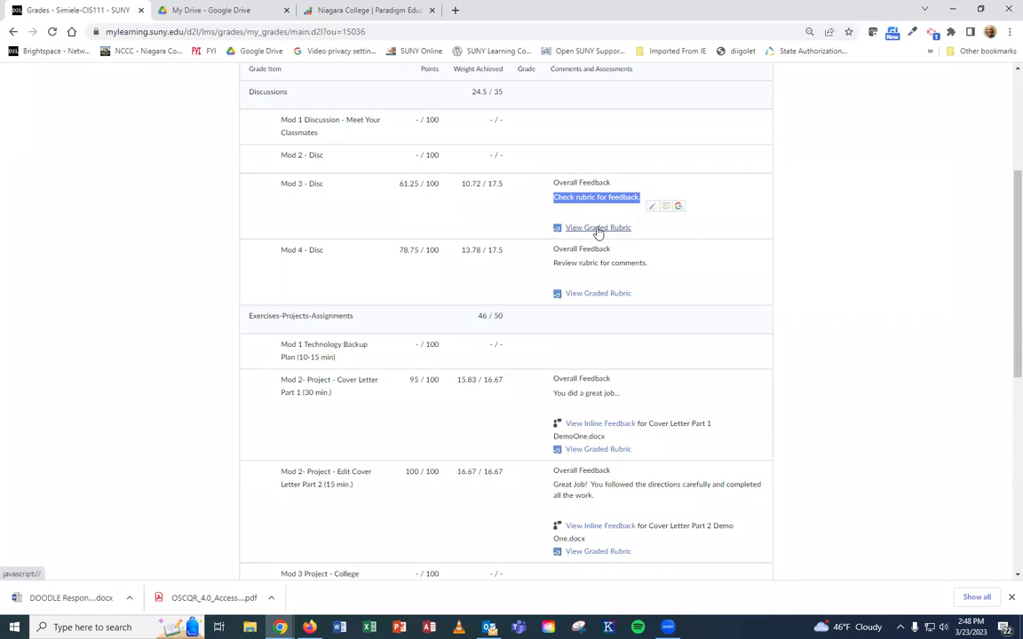
click(597, 230)
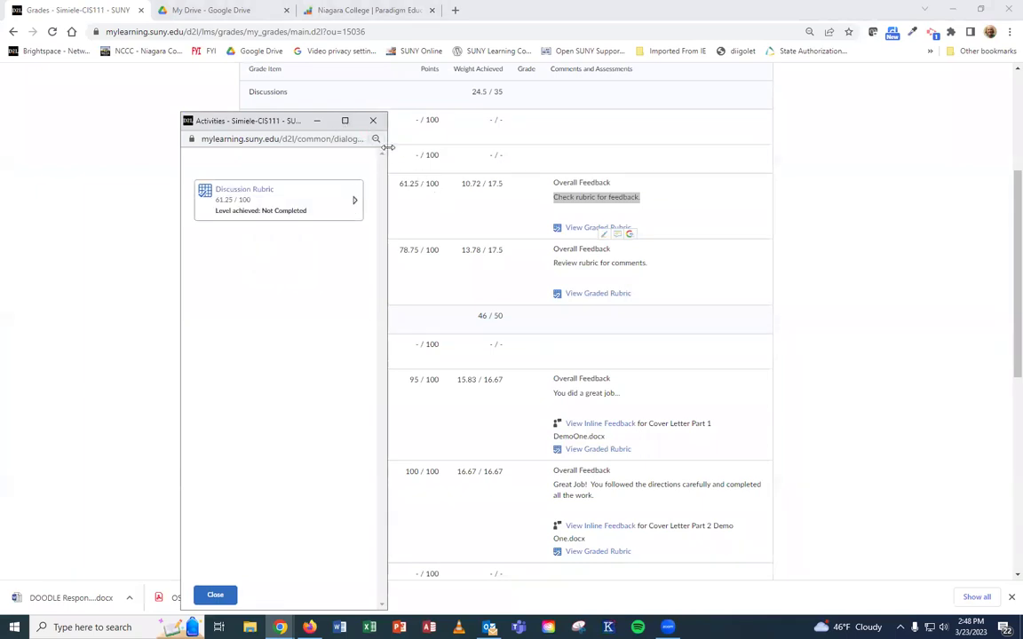
Widen the Mod 3 rubric popup and scroll through its criteria.
drag(388, 147, 935, 151)
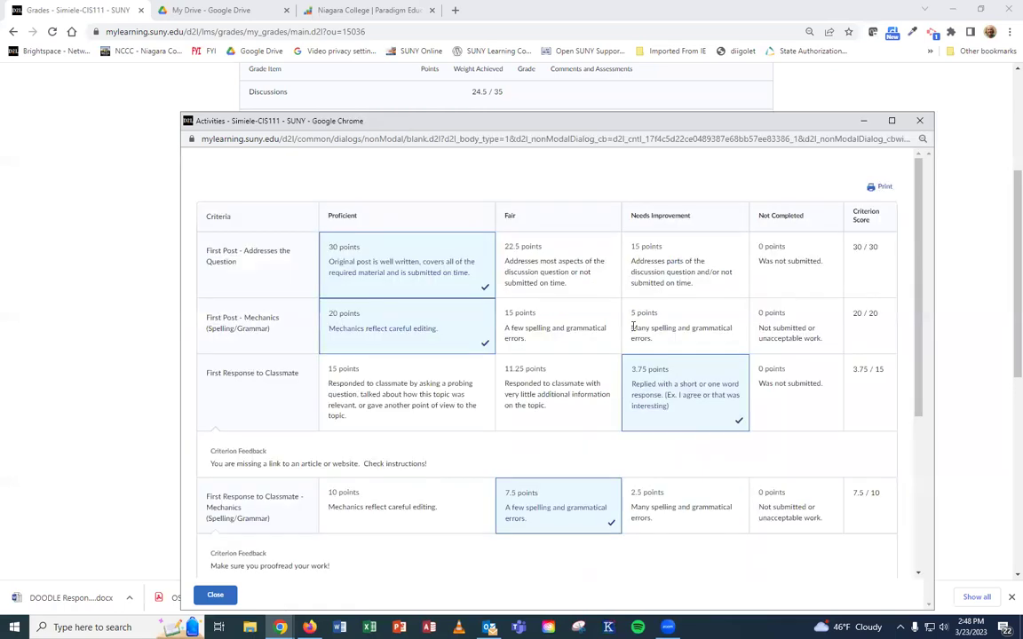
scroll(637, 326, down, 5)
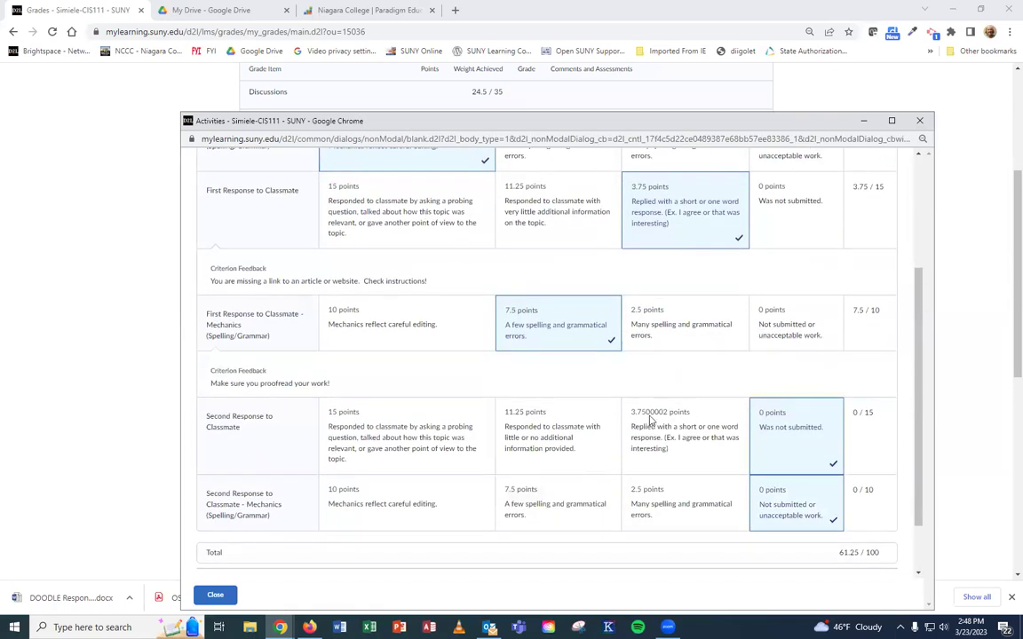
scroll(664, 417, down, 2)
scroll(662, 417, up, 3)
scroll(662, 418, up, 2)
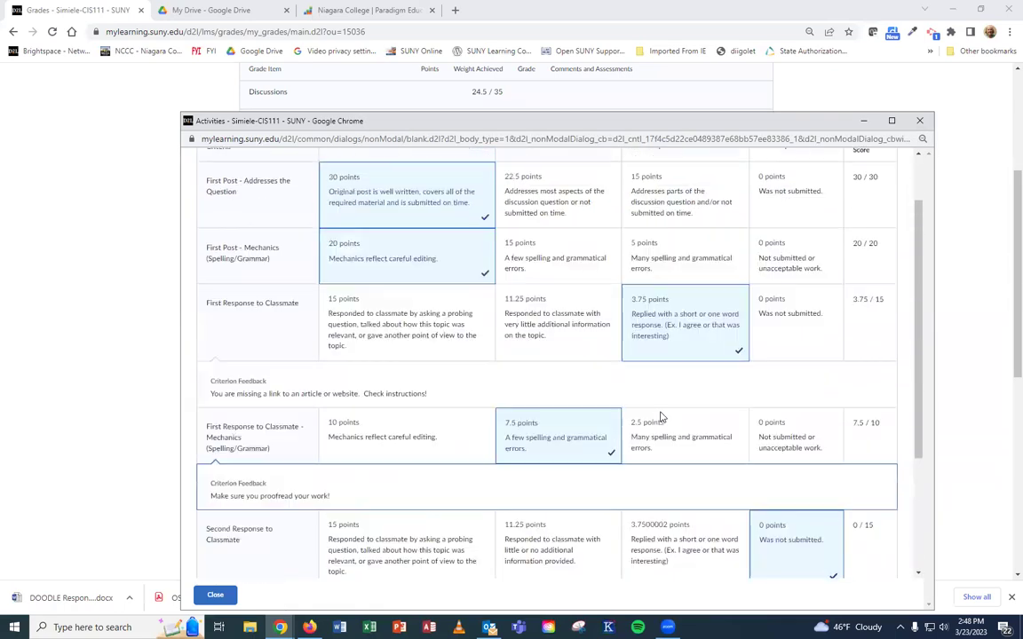
scroll(662, 417, down, 1)
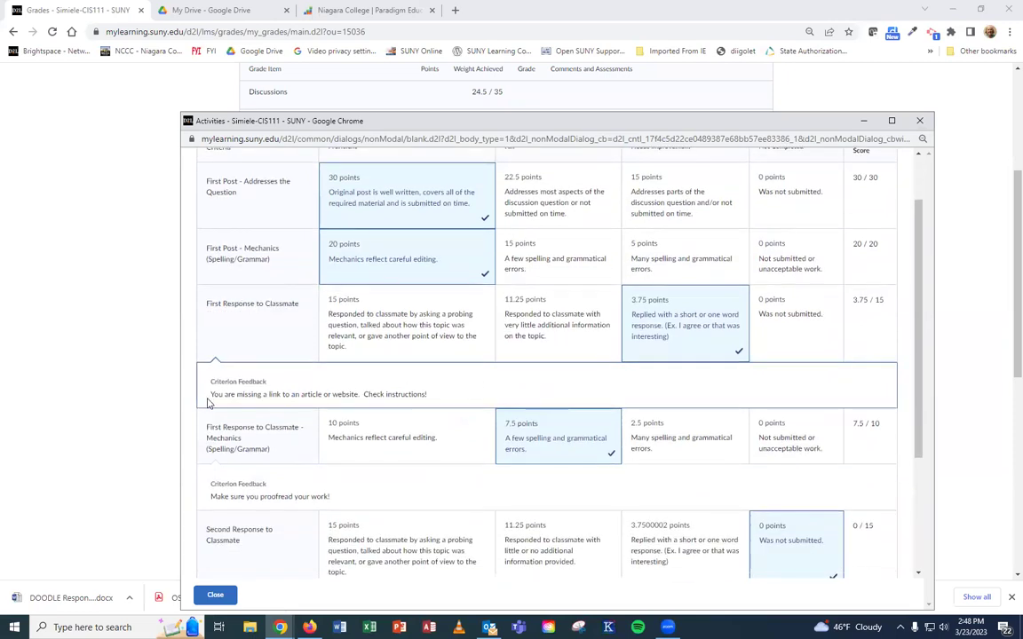
Highlight the missing-link and proofreading criterion comments, then close the rubric popup.
drag(209, 396, 433, 393)
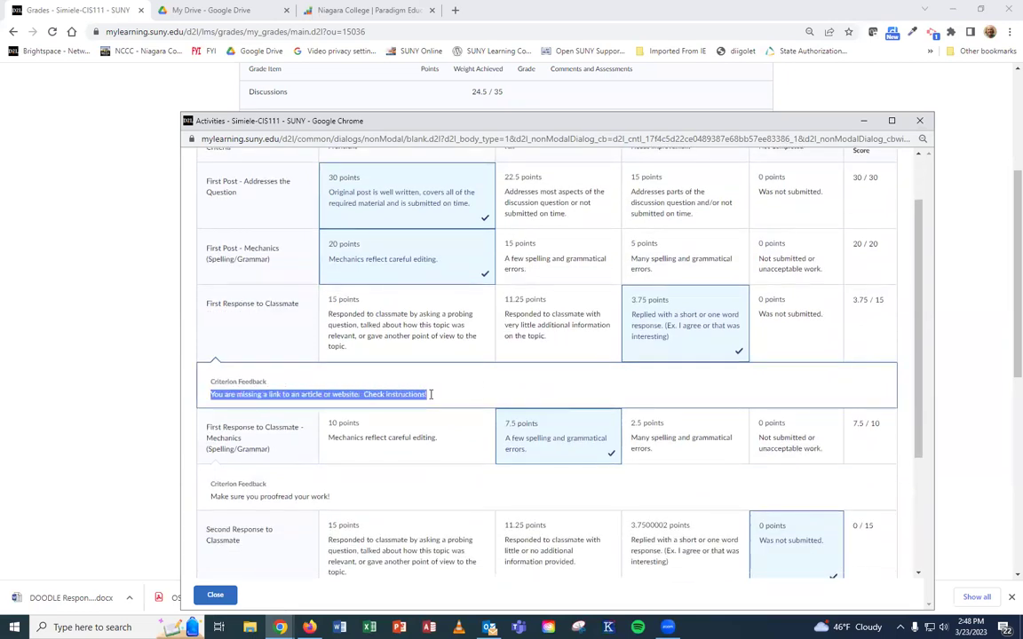
scroll(426, 377, down, 2)
drag(202, 377, 340, 378)
scroll(343, 377, down, 2)
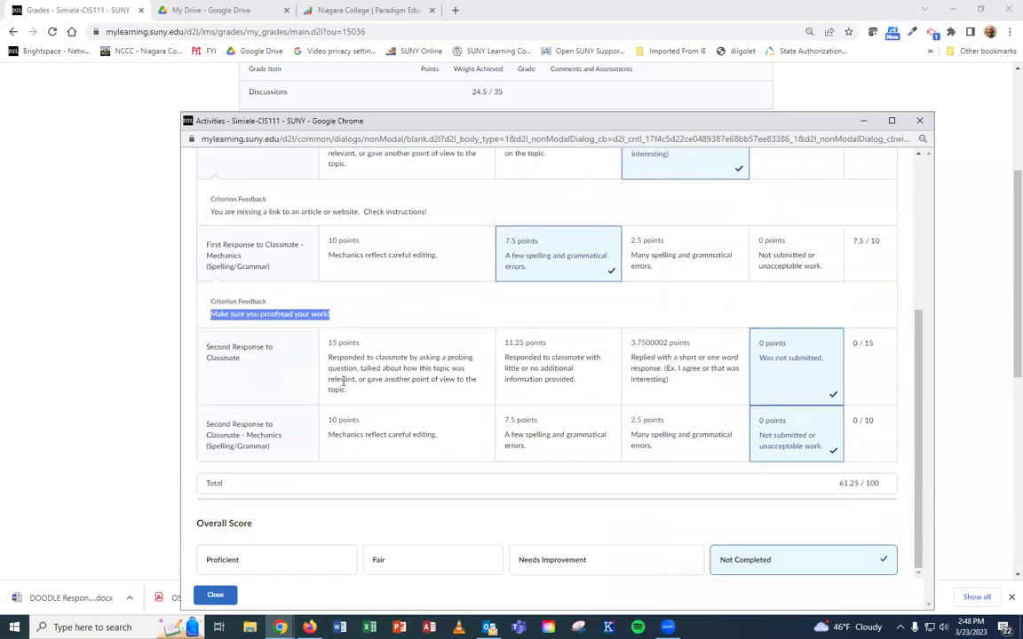
click(234, 599)
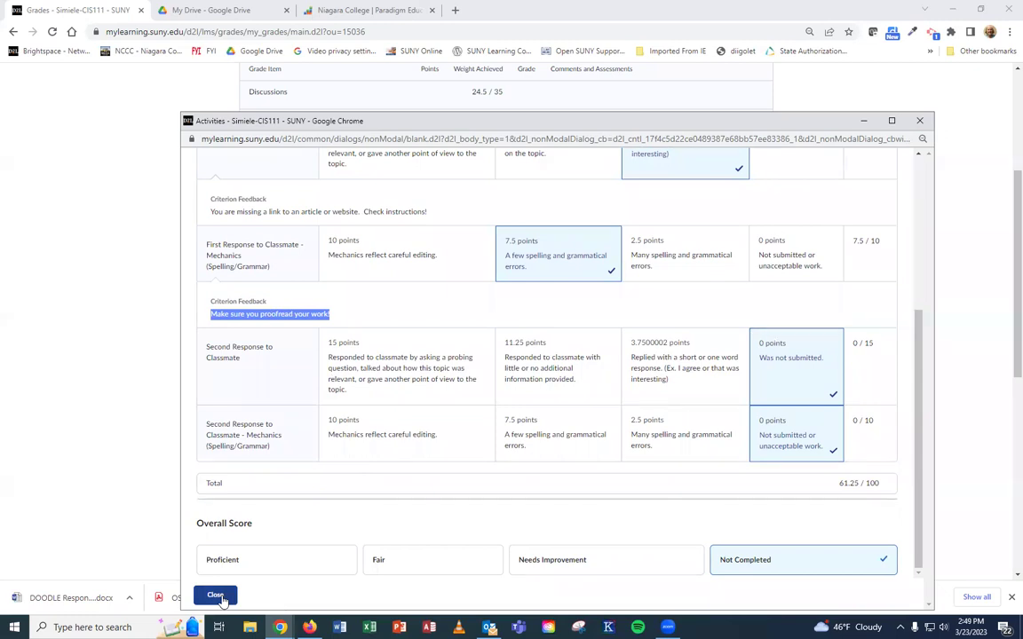
click(221, 600)
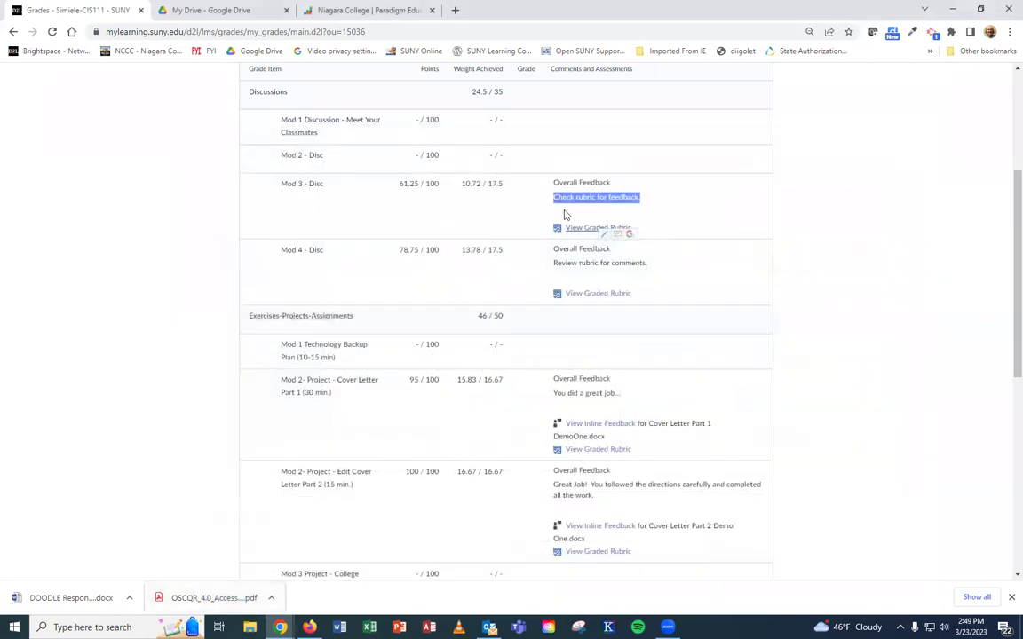
Clear the selection and highlight the Cover Letter Part 1 overall feedback.
click(692, 217)
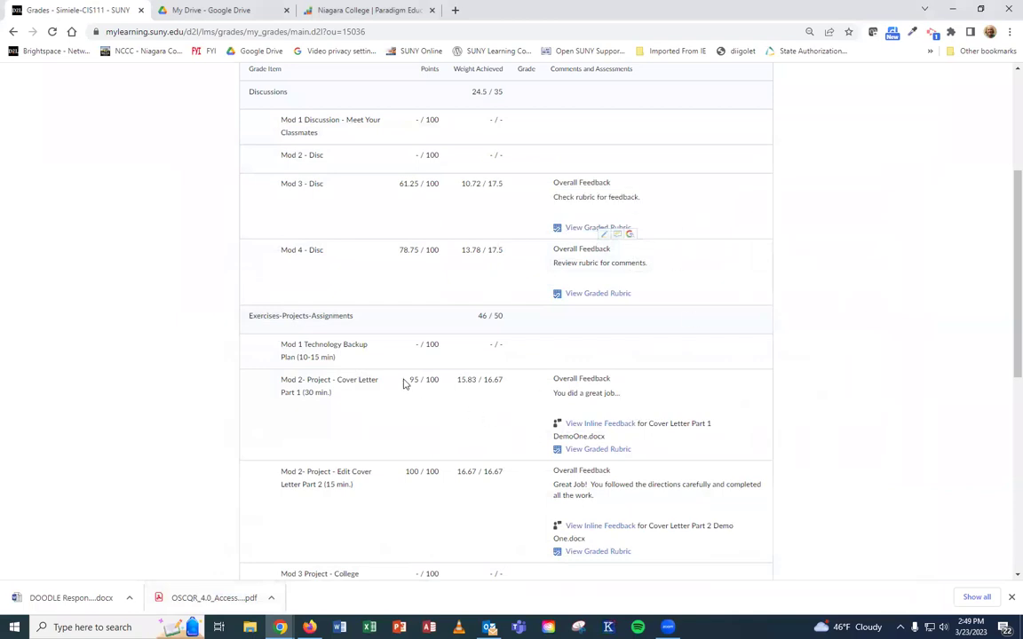
scroll(342, 355, down, 2)
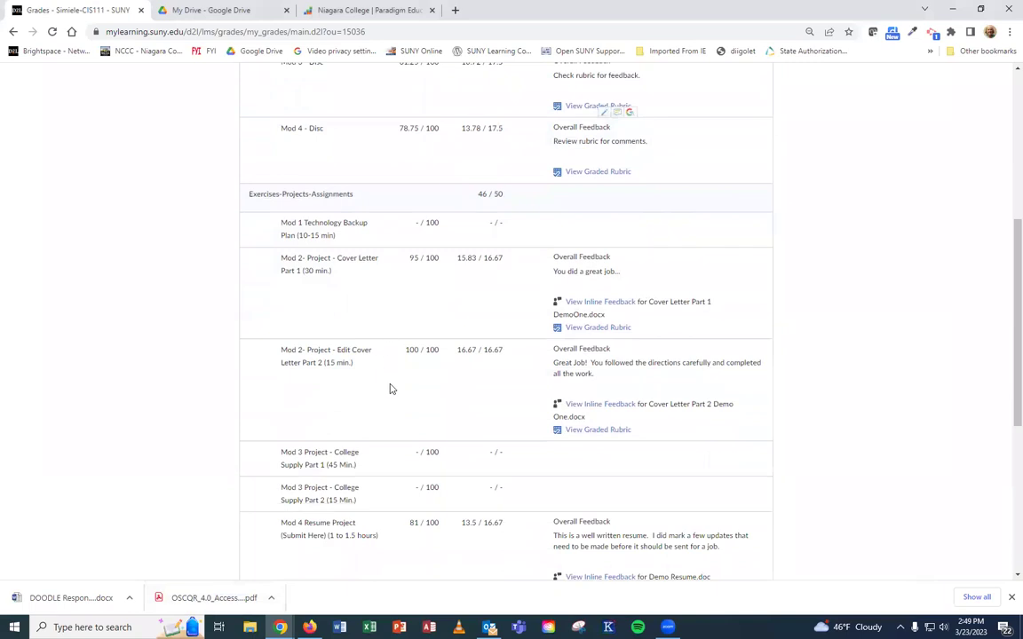
drag(524, 274, 624, 272)
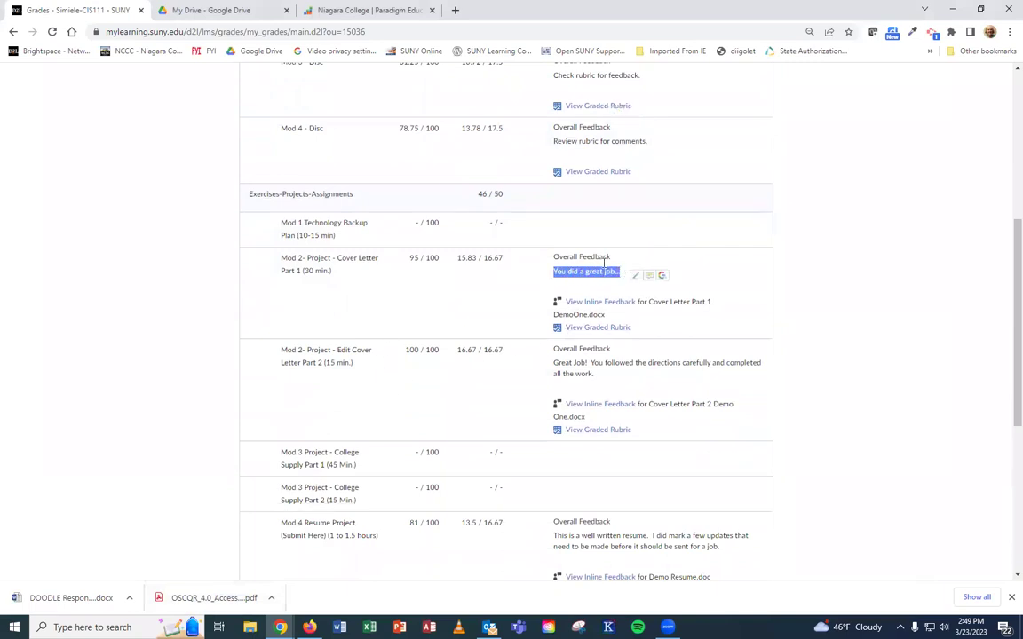
Open the Cover Letter Part 1 graded rubric, widen it to the full table, then close it.
click(599, 329)
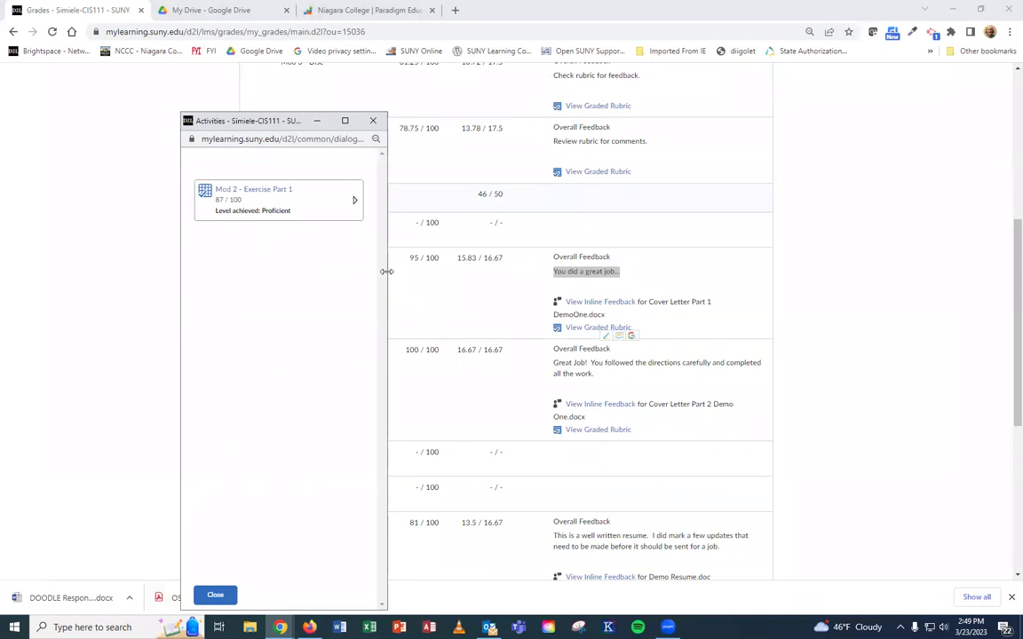
drag(386, 270, 878, 270)
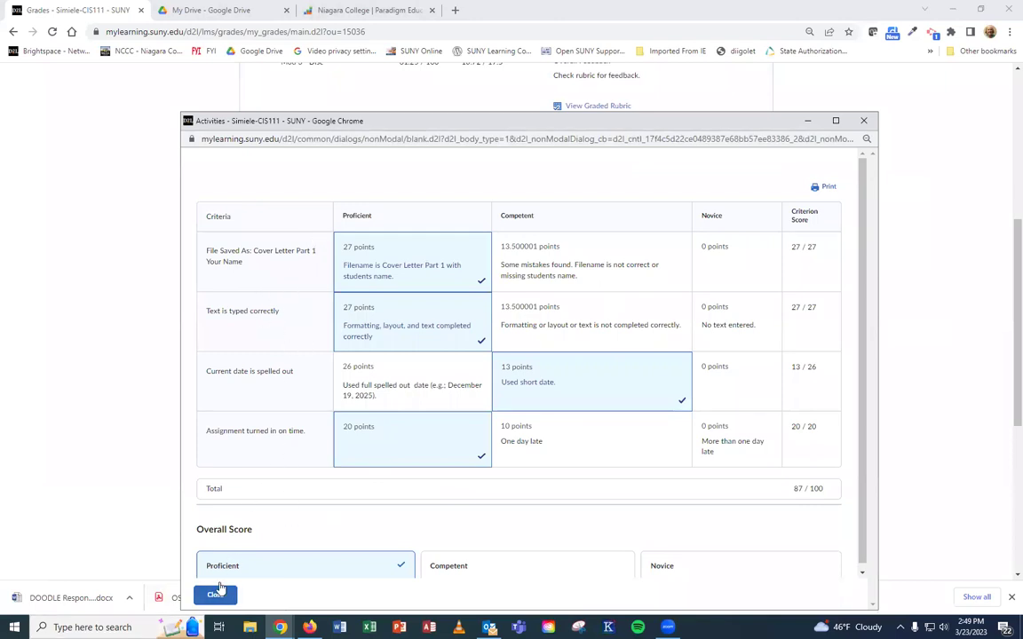
click(218, 592)
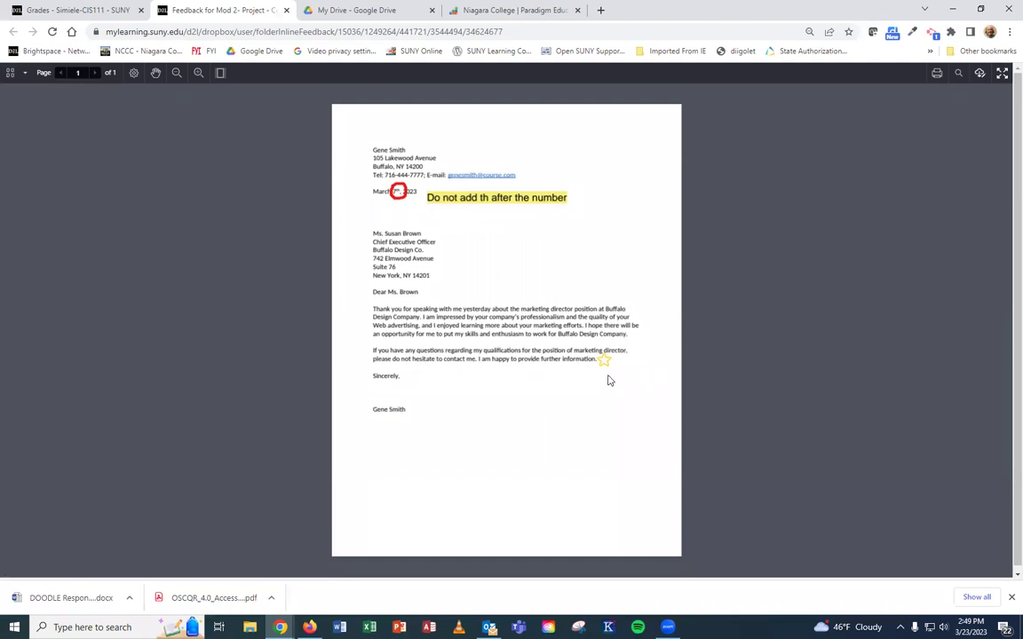
Zoom the annotated letter in three times and pan the page with the hand tool.
mouse_move(604, 364)
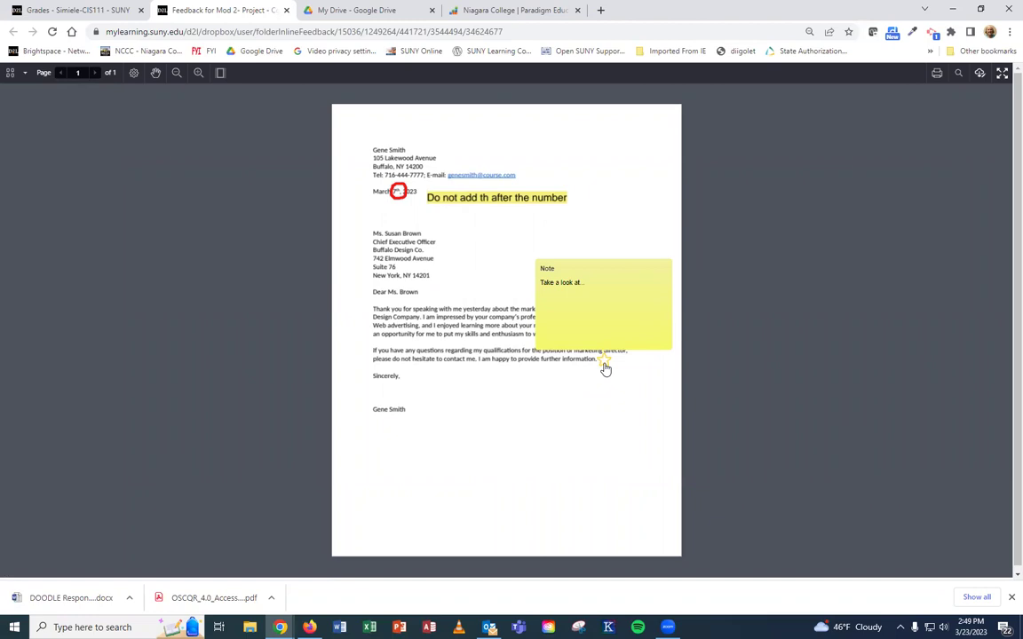
click(197, 76)
click(196, 77)
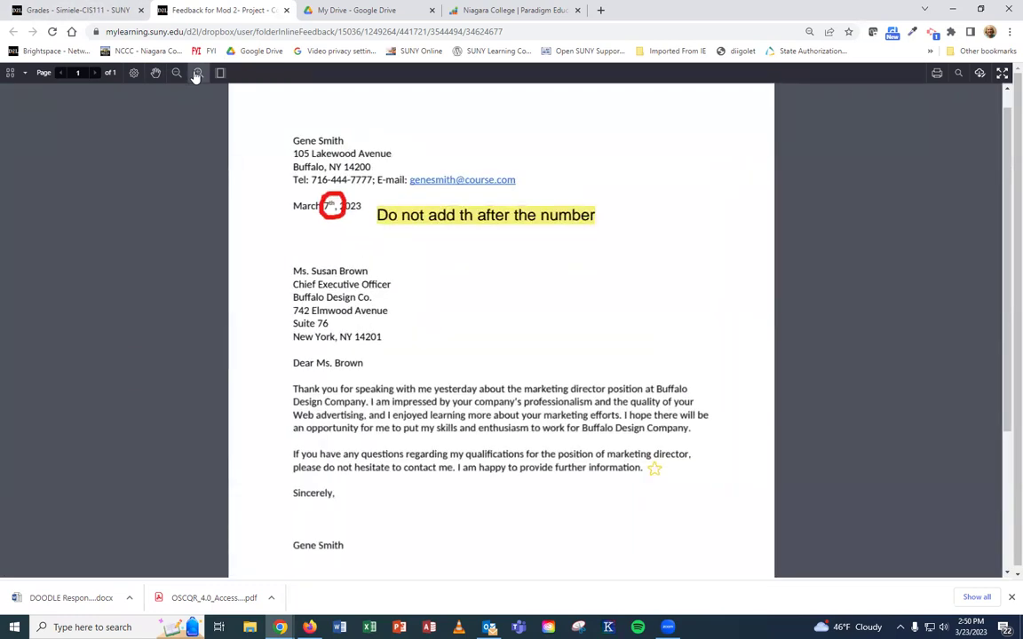
click(196, 76)
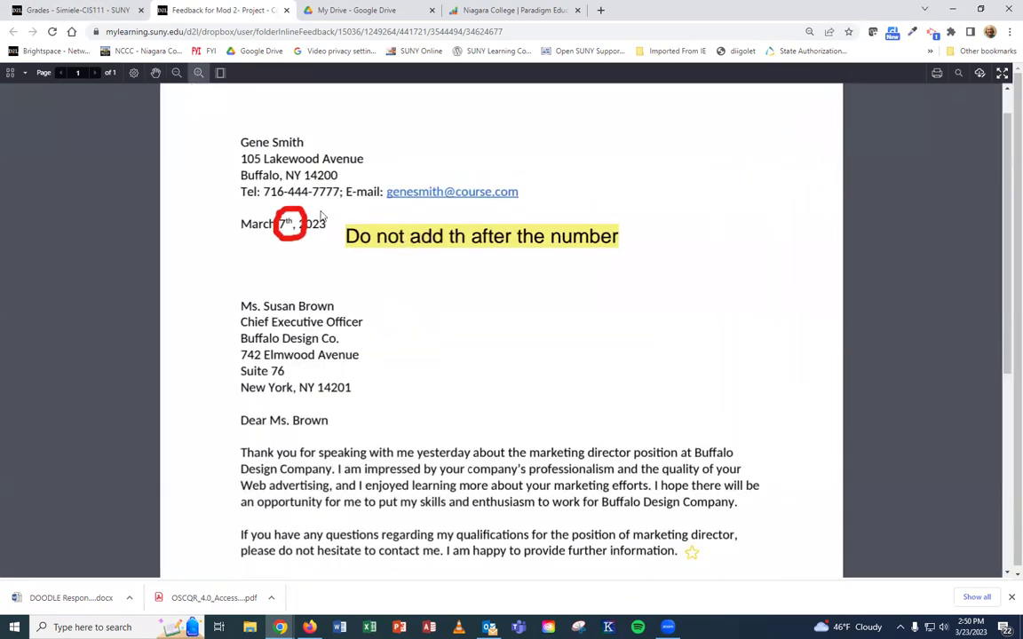
click(156, 73)
scroll(413, 305, down, 2)
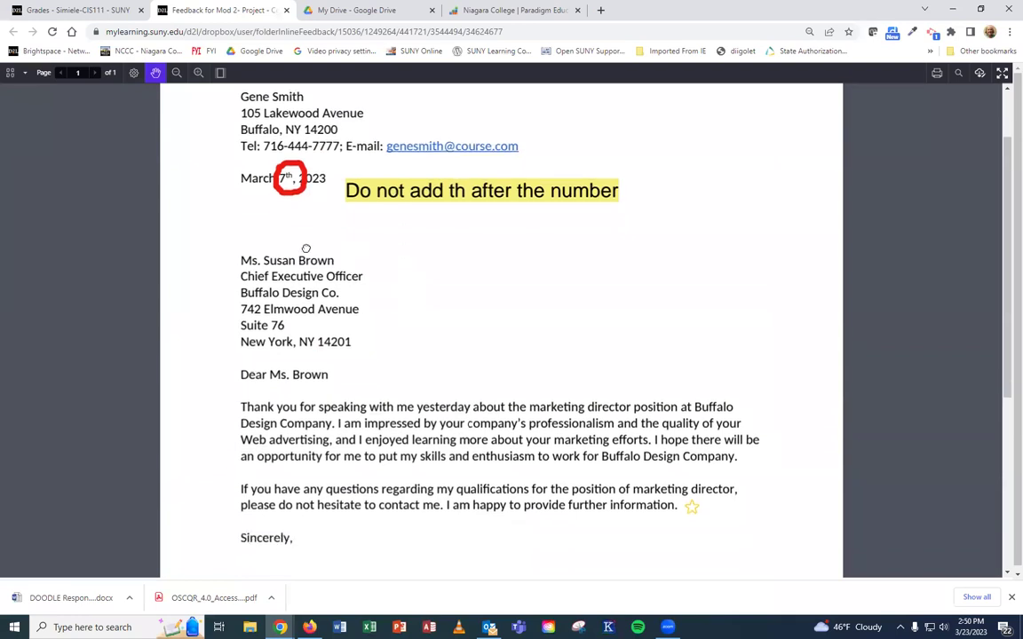
scroll(413, 306, up, 3)
scroll(428, 325, down, 3)
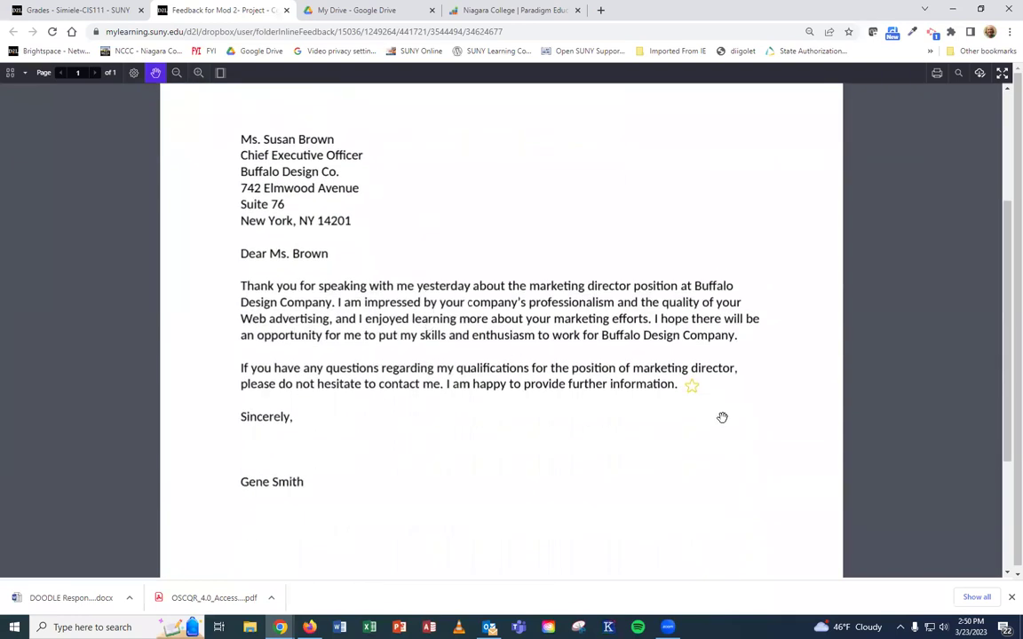
Fit the whole page in view, toggle text search, and show a widened thumbnail panel.
mouse_move(687, 391)
click(220, 75)
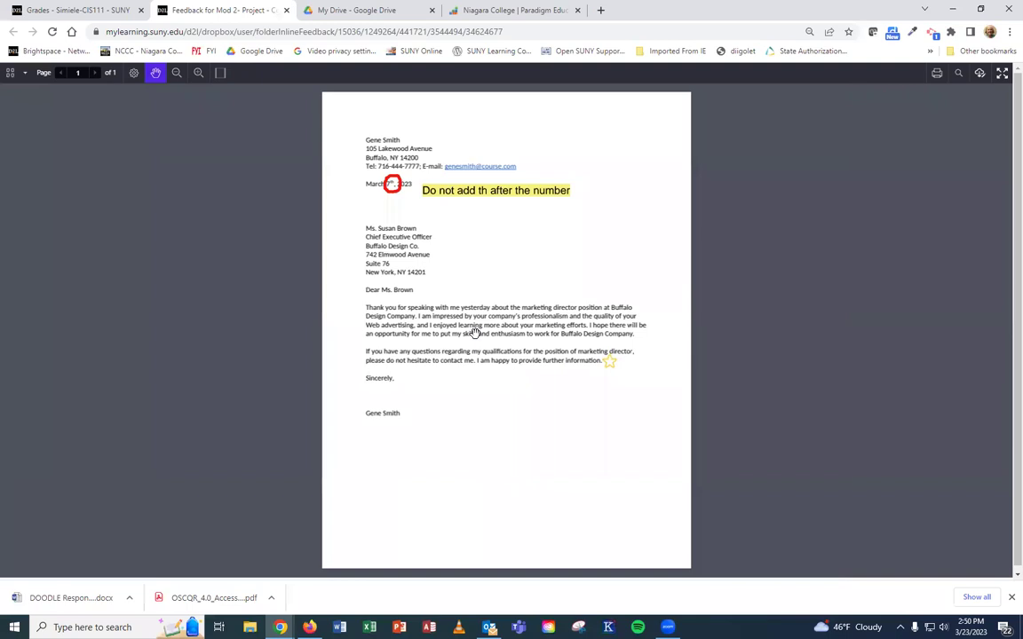
click(959, 75)
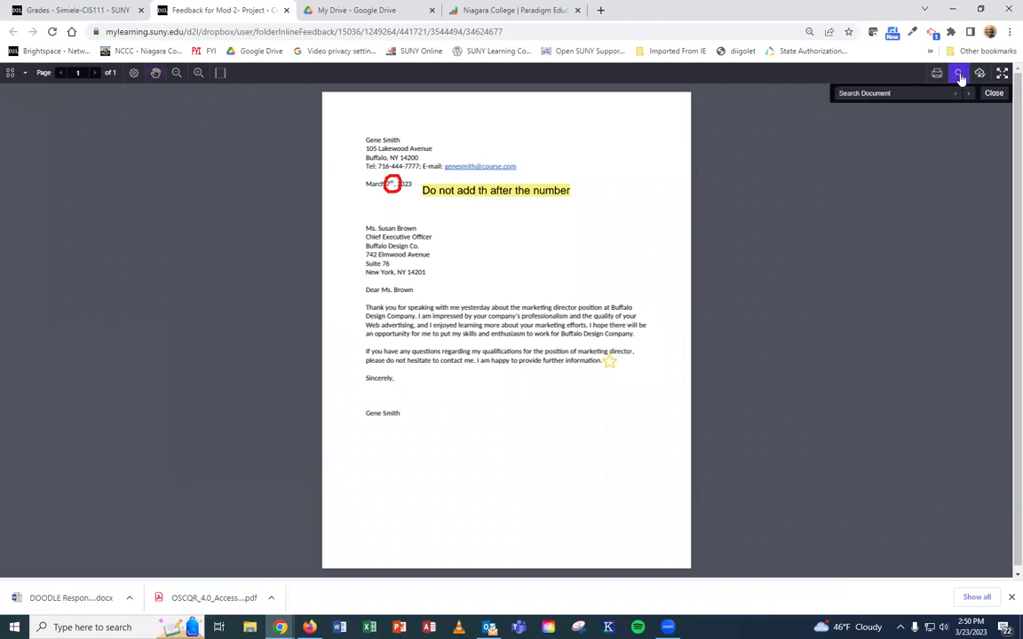
click(961, 79)
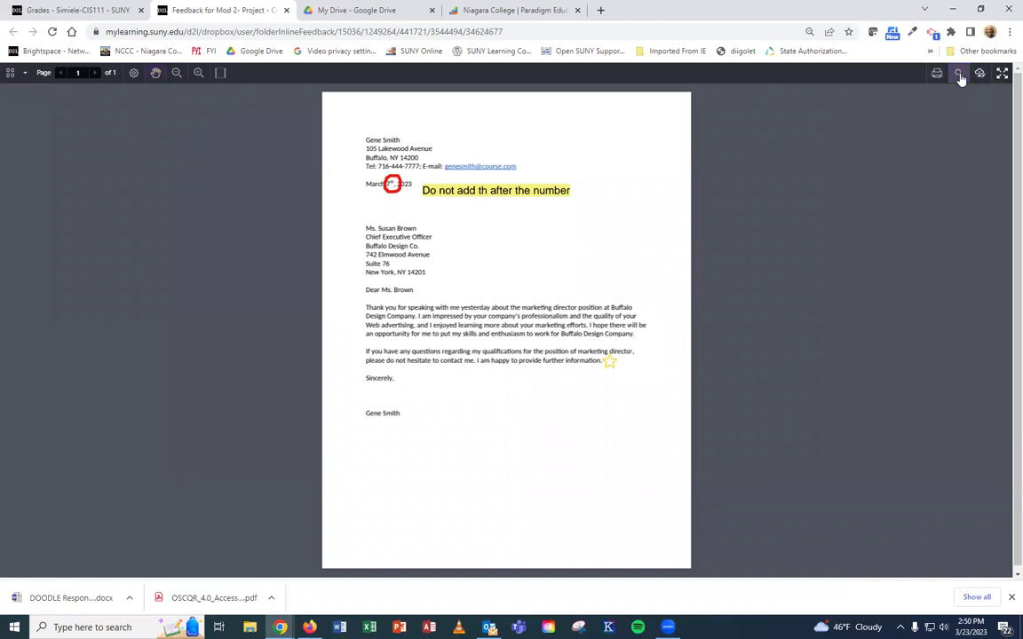
click(961, 79)
click(962, 79)
click(10, 74)
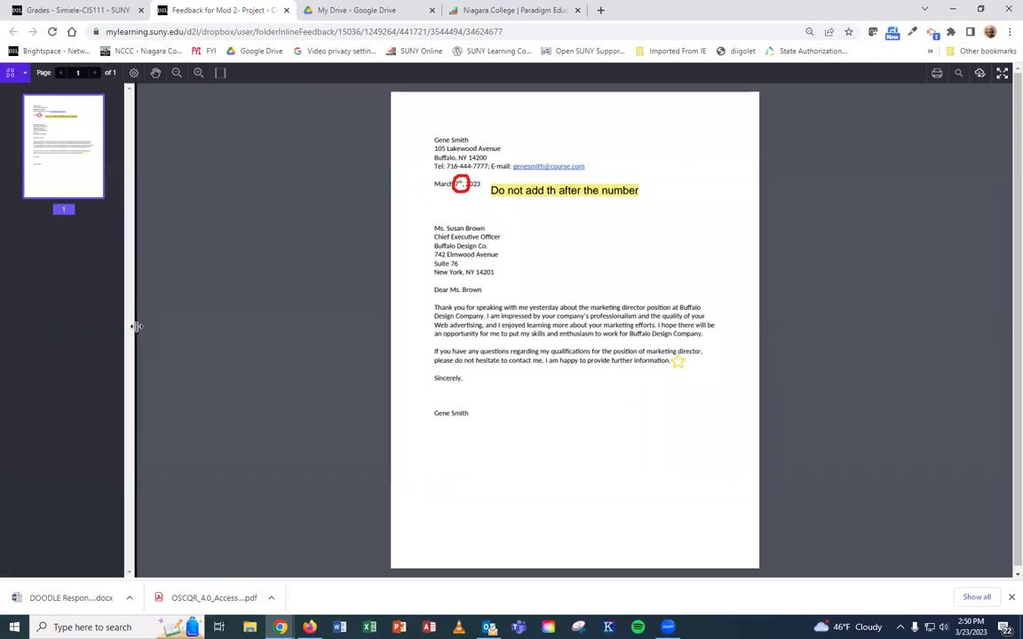
drag(132, 326, 293, 341)
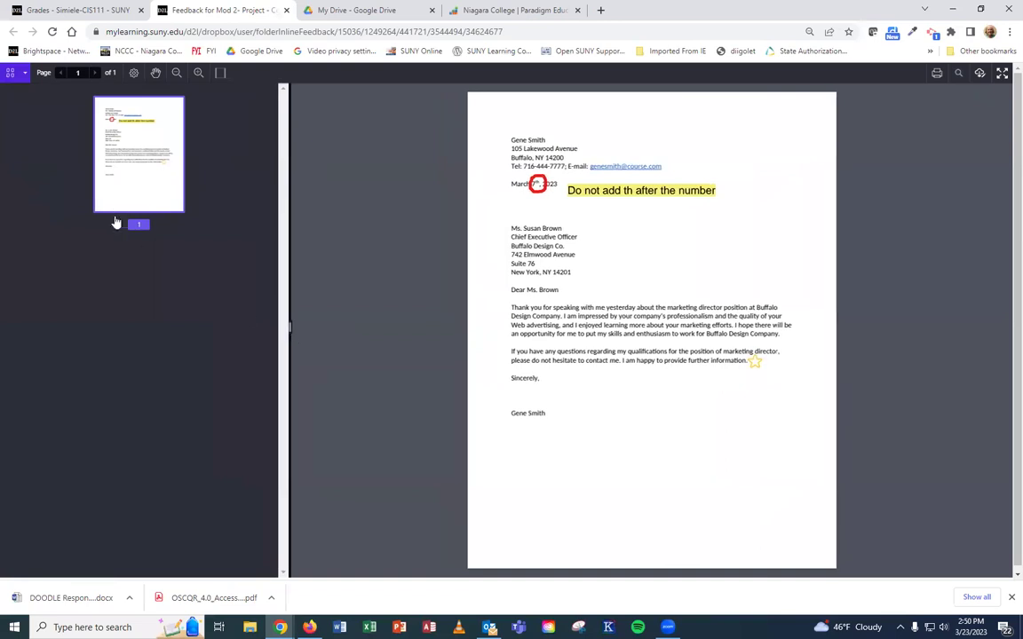